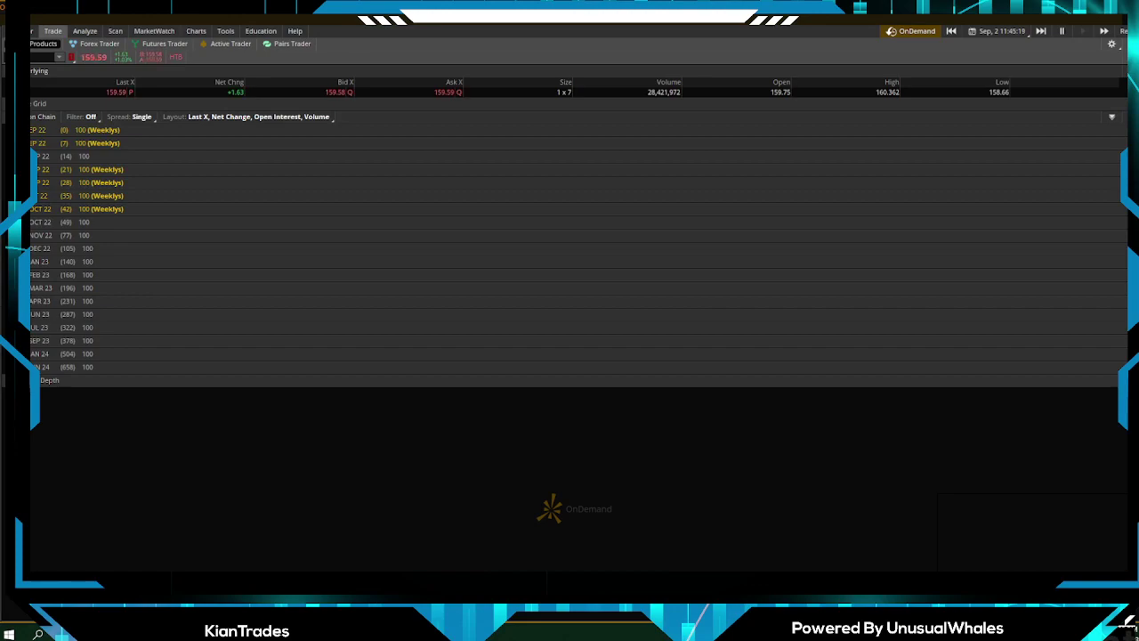
# Expand the AAPL option chain for the 16 SEP 22 expiration and locate the 170 strike call.
pyautogui.click(51, 156)
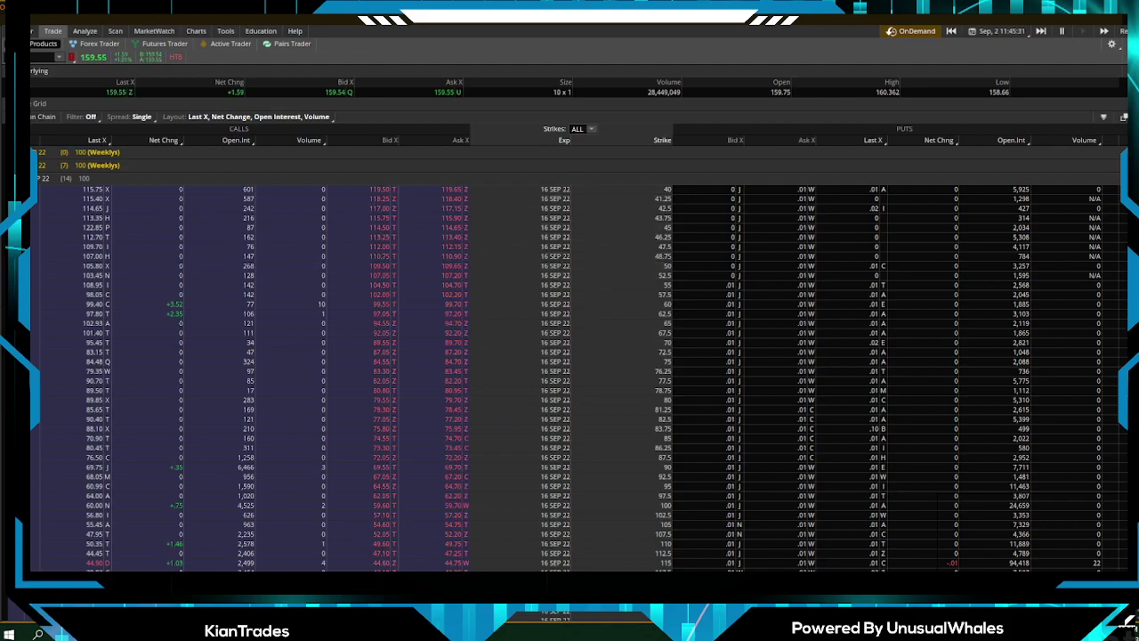
pyautogui.scroll(-5, 569, 311)
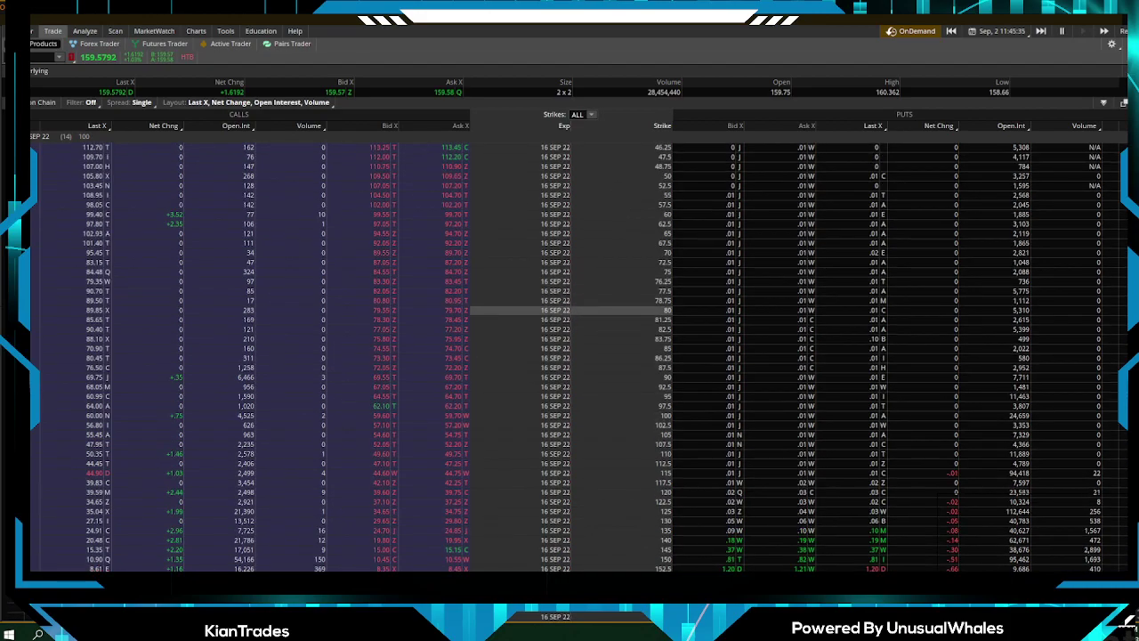
pyautogui.scroll(3, 570, 303)
pyautogui.scroll(-2, 569, 298)
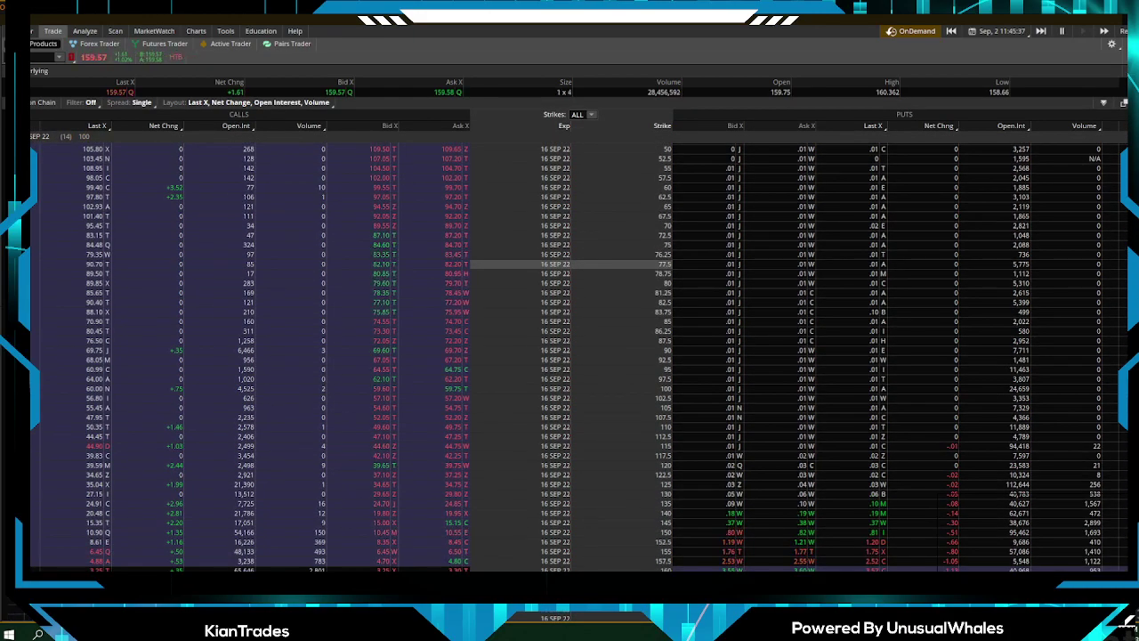
pyautogui.click(584, 114)
pyautogui.click(584, 114)
pyautogui.scroll(-4, 570, 236)
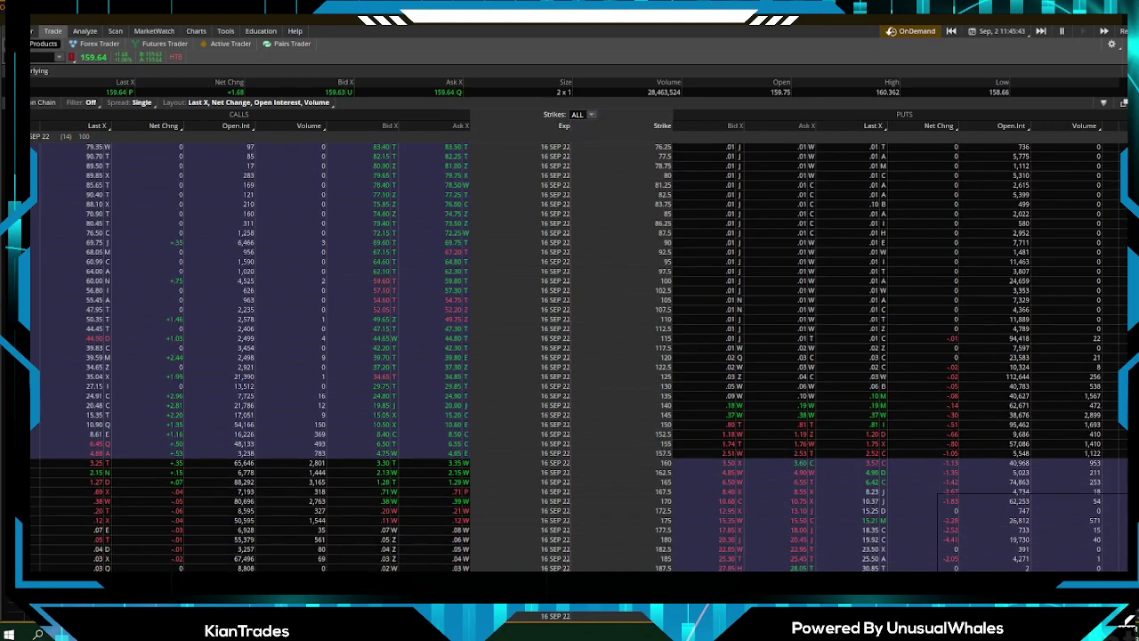
pyautogui.scroll(-1, 569, 235)
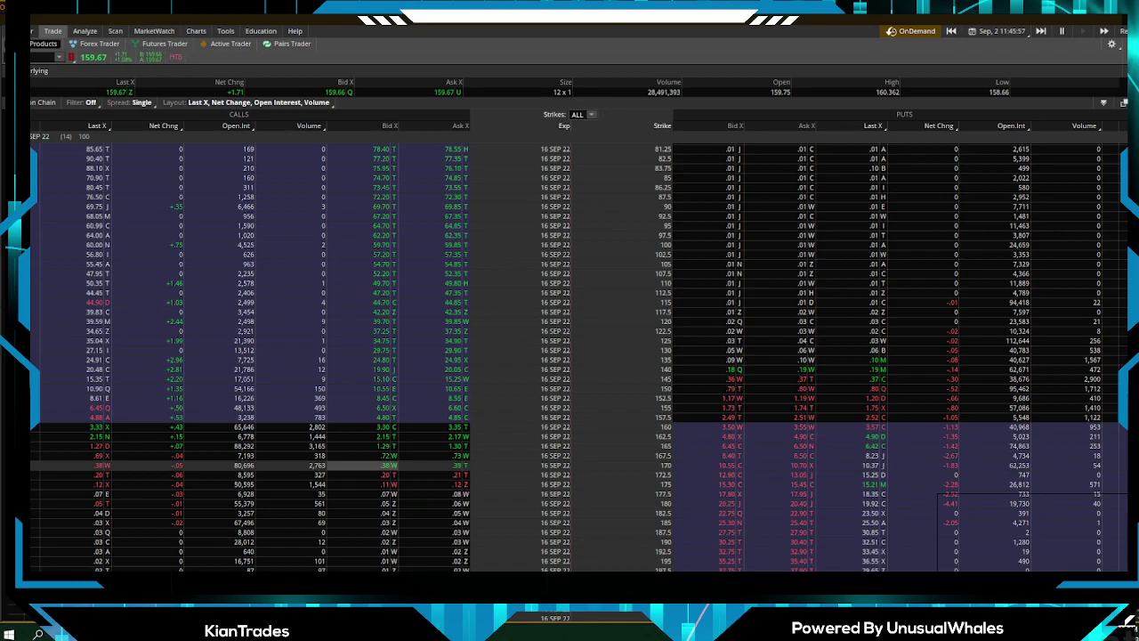
# Create a single buy order for the AAPL 16 SEP 22 170 call with a quantity of 5.
pyautogui.rightClick(379, 467)
pyautogui.moveTo(418, 477)
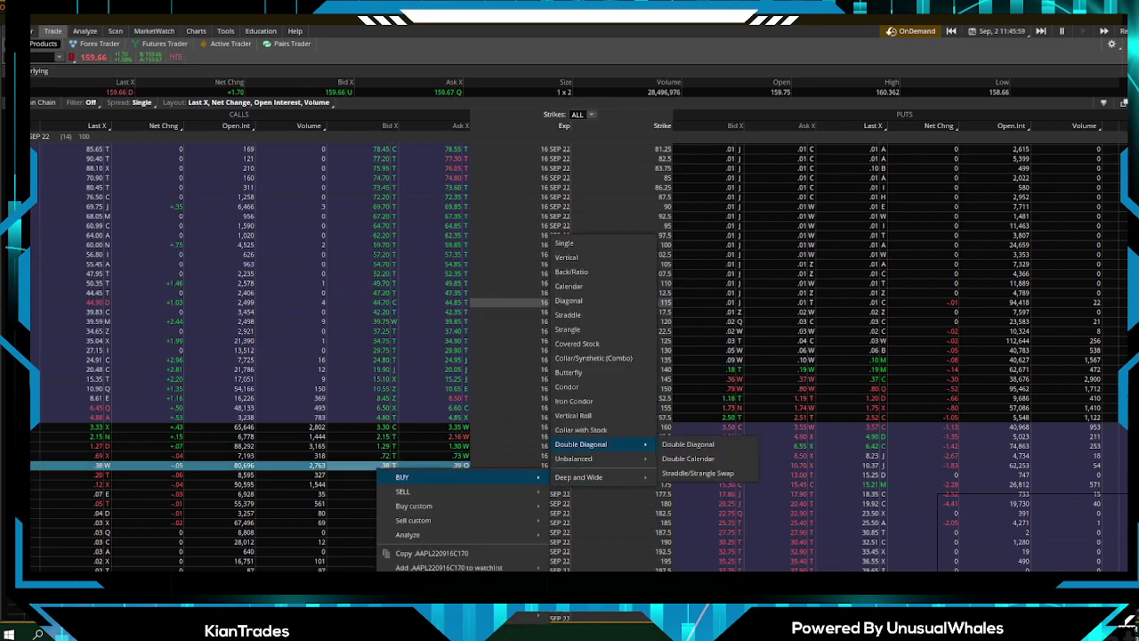
pyautogui.click(564, 243)
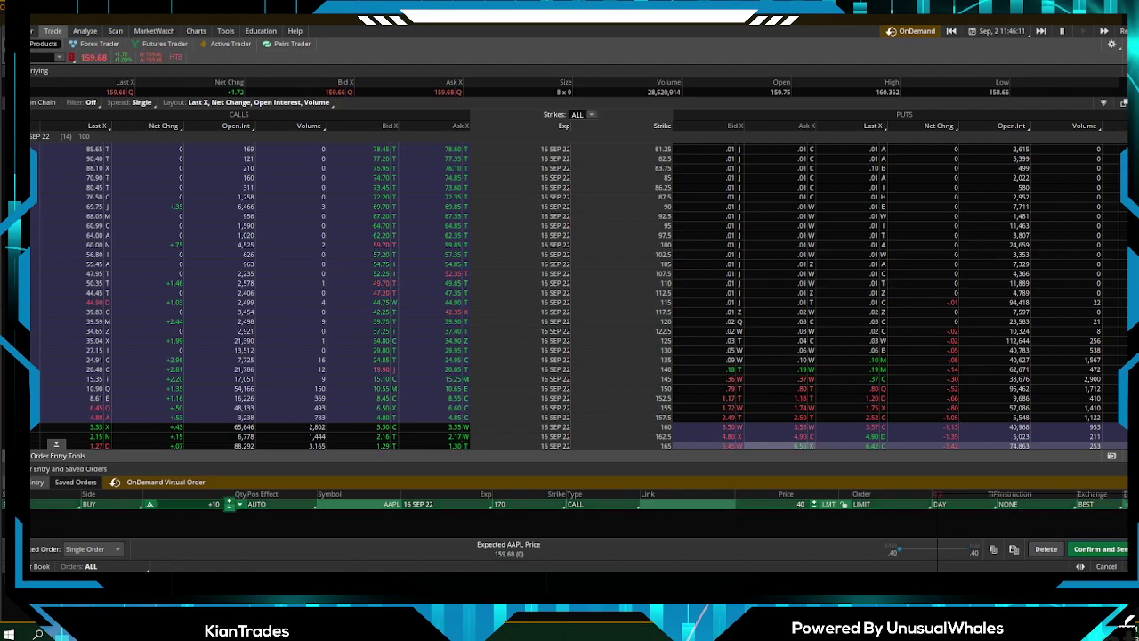
pyautogui.click(229, 507)
pyautogui.click(229, 507)
pyautogui.click(229, 507)
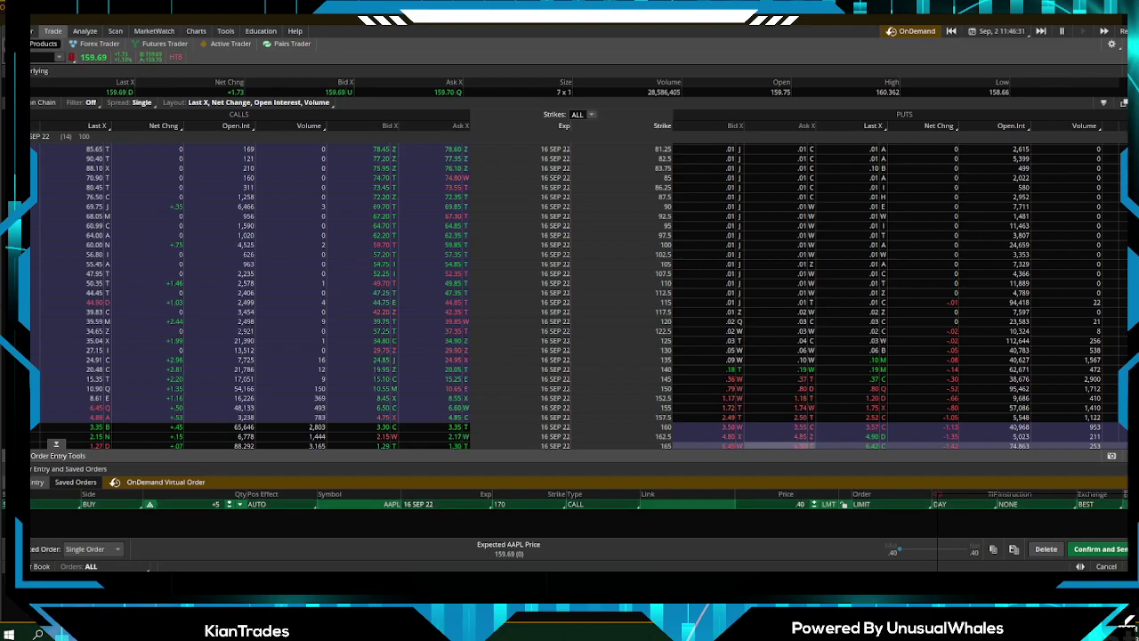
# Change the buy order type to MARKET and send the order to the virtual account.
pyautogui.click(888, 505)
pyautogui.click(876, 520)
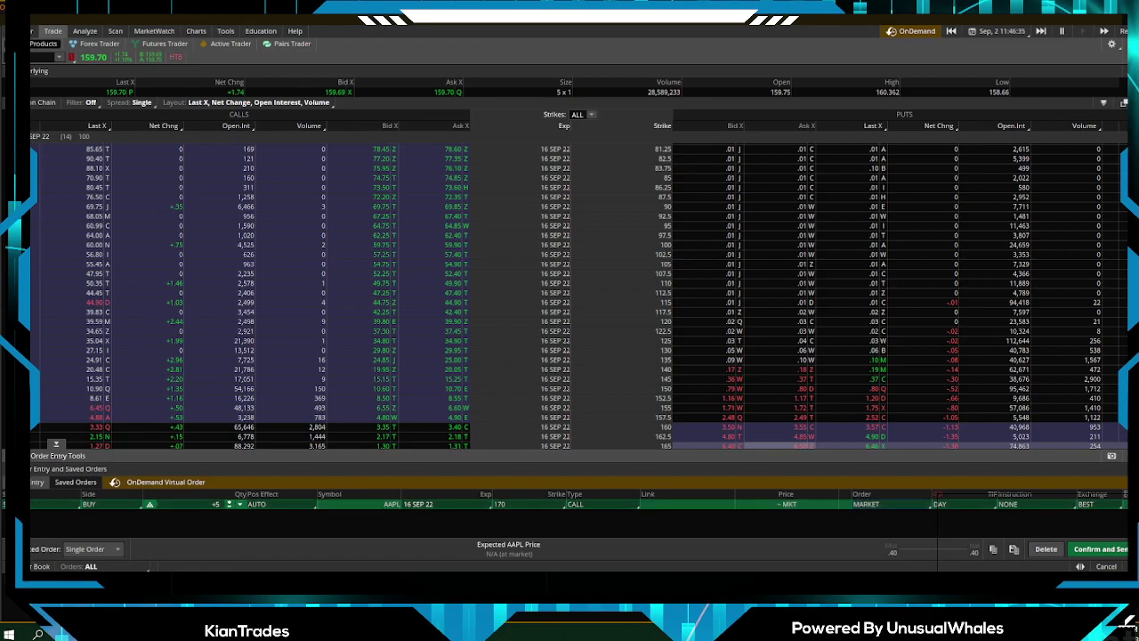
pyautogui.click(1100, 548)
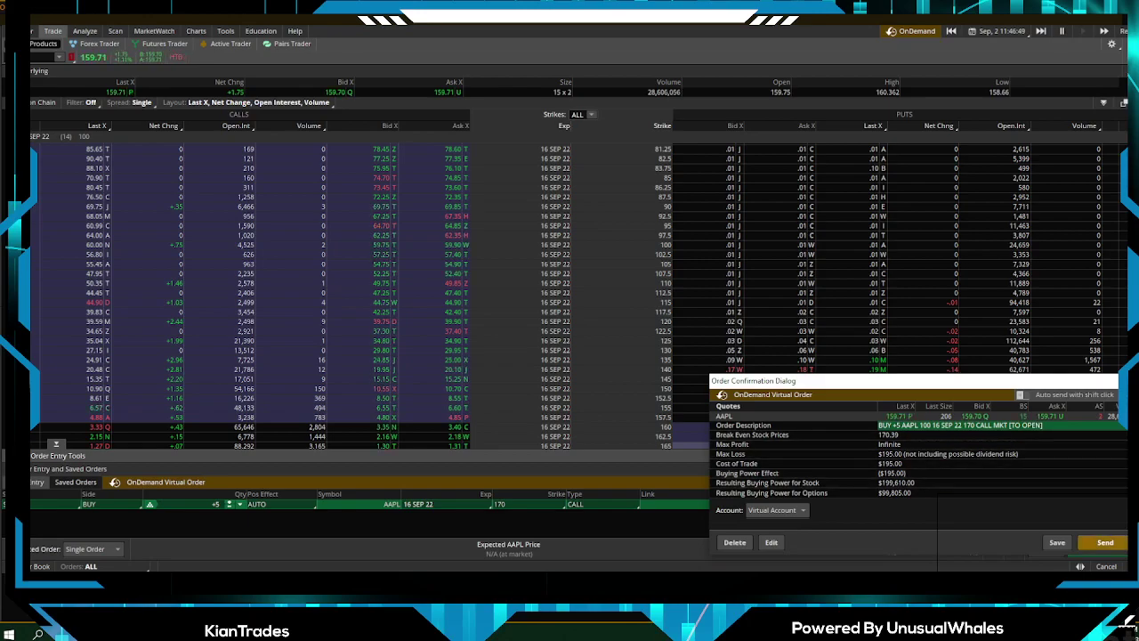
pyautogui.click(1105, 543)
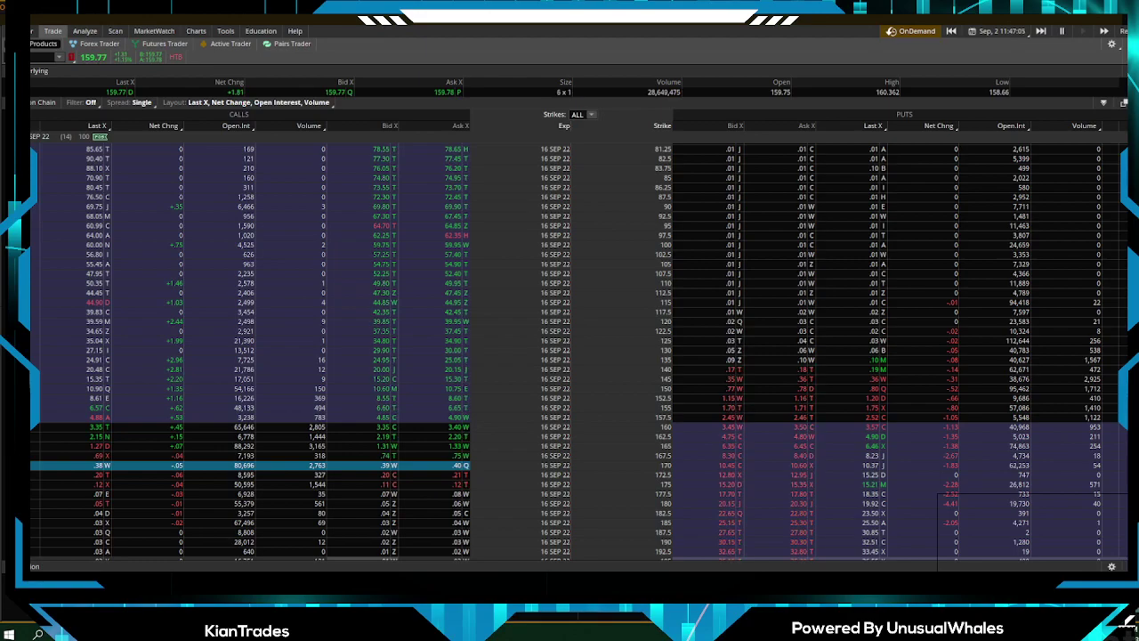
# Draft a closing sell order for the five AAPL 170 calls from the trade page and discard it.
pyautogui.rightClick(193, 504)
pyautogui.moveTo(228, 511)
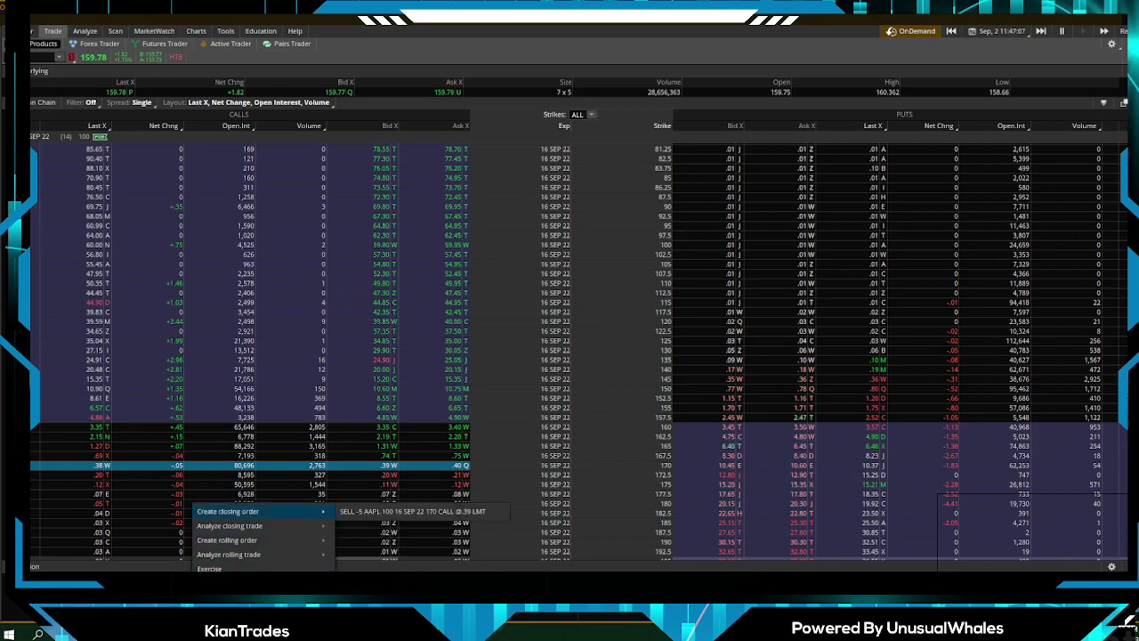
pyautogui.click(368, 511)
pyautogui.click(1046, 548)
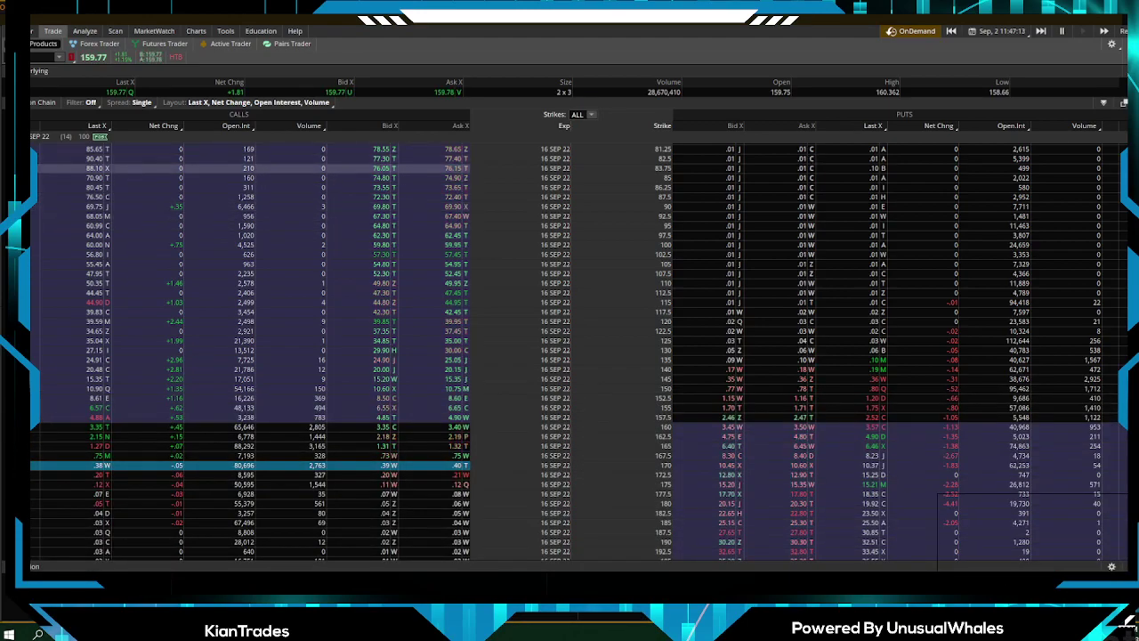
pyautogui.rightClick(103, 138)
pyautogui.moveTo(142, 148)
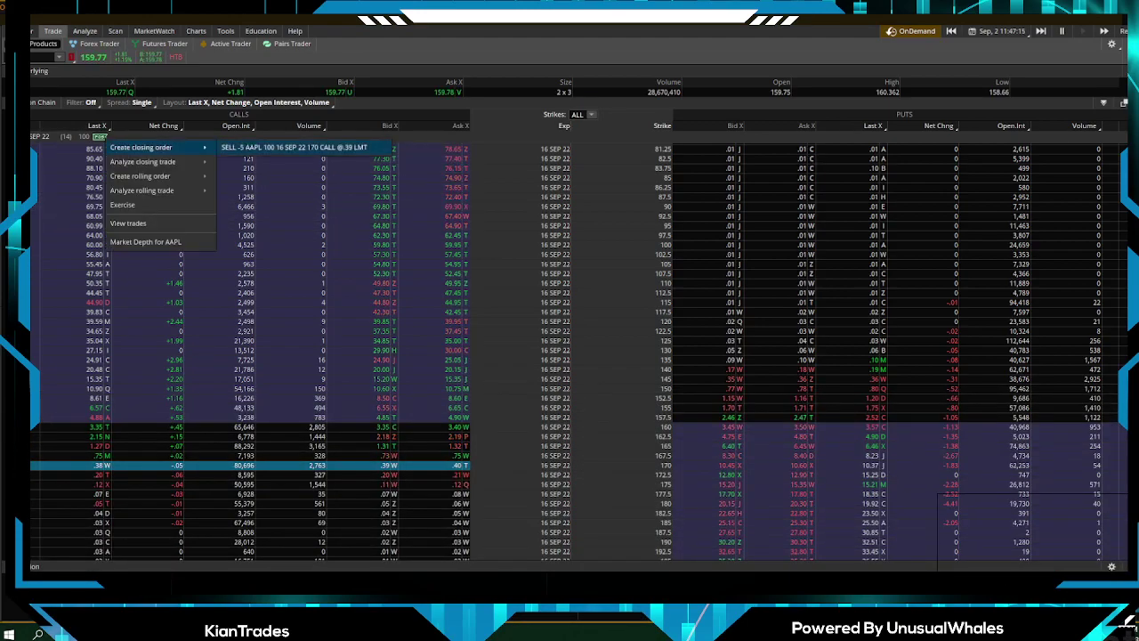
# Draft a closing sell order for the AAPL position from the position statement, without sending it.
pyautogui.click(25, 31)
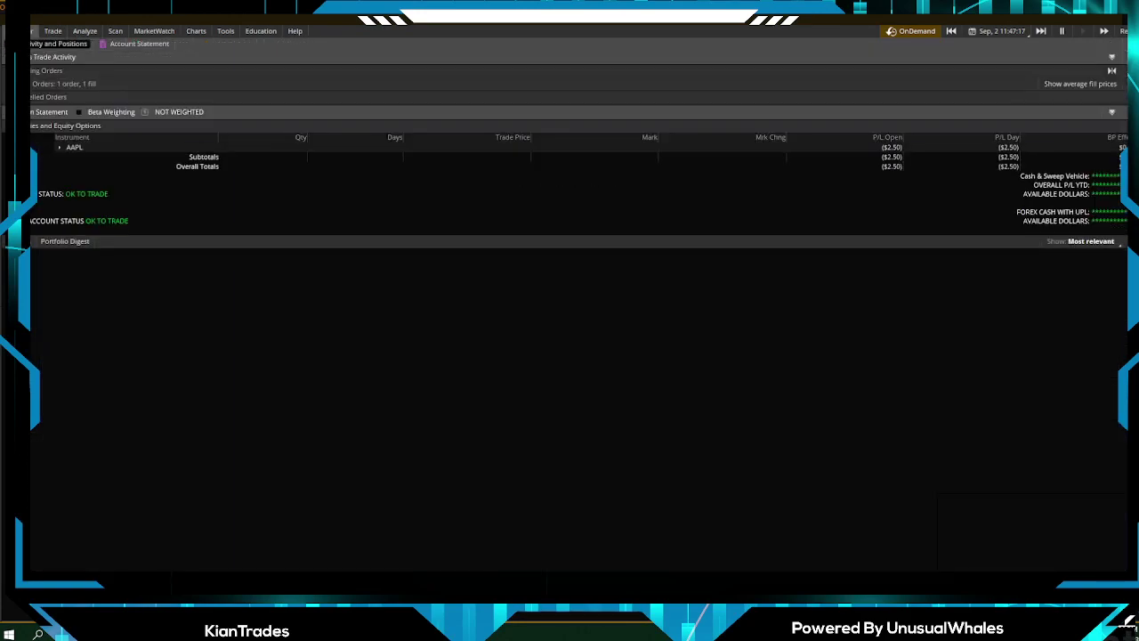
pyautogui.rightClick(100, 151)
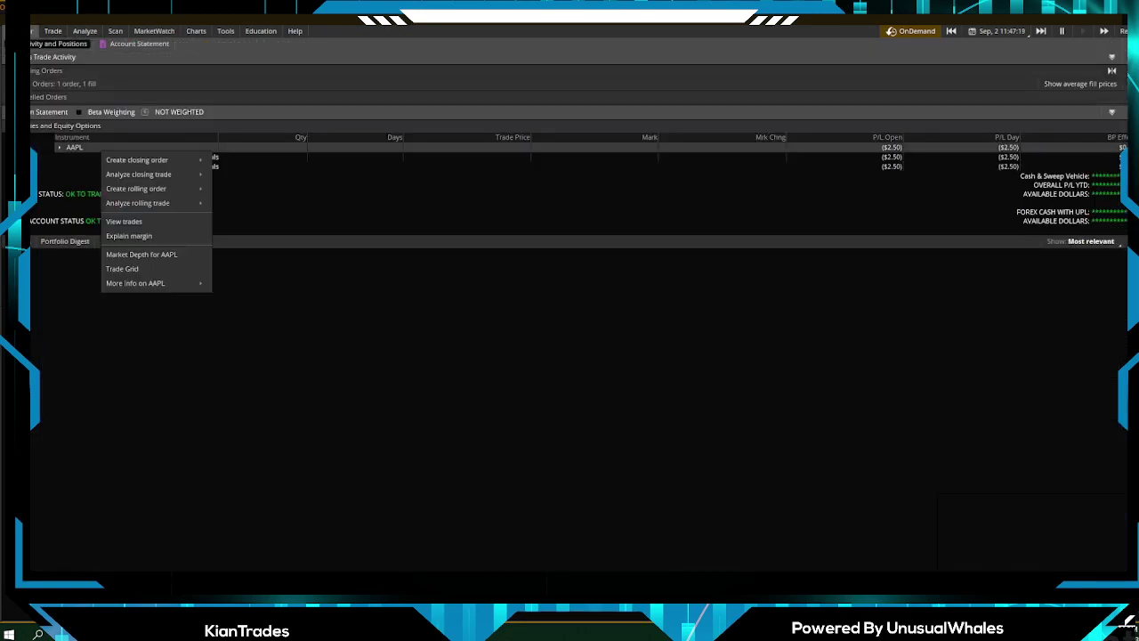
pyautogui.moveTo(138, 160)
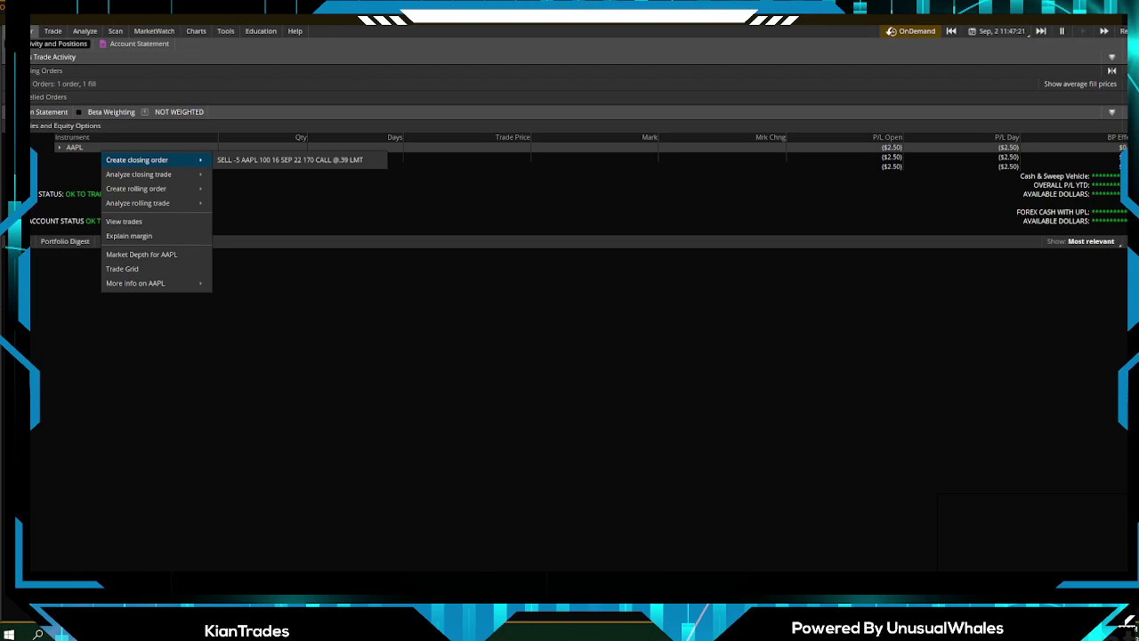
pyautogui.click(290, 159)
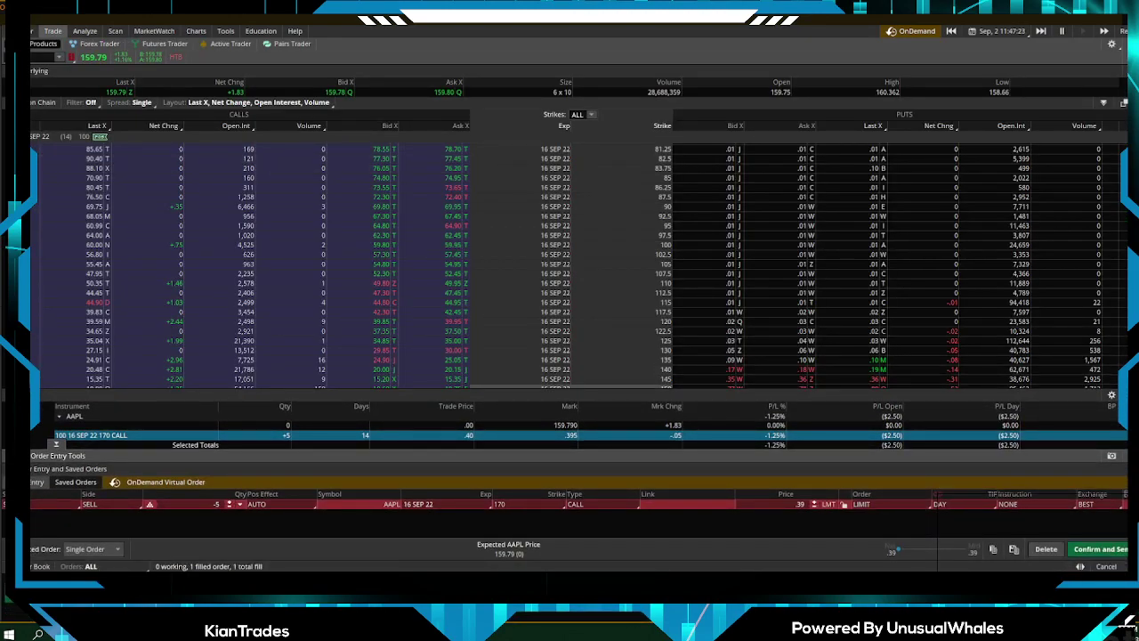
pyautogui.click(435, 255)
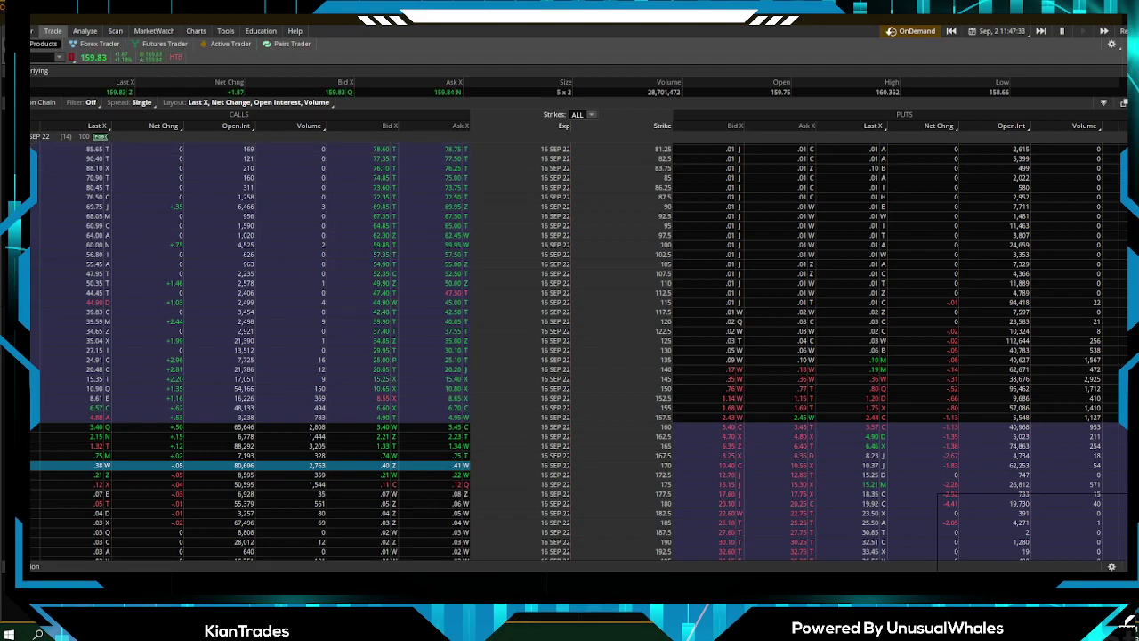
# Create a closing order for the five AAPL 170 calls from the option chain and make it a STOP order.
pyautogui.rightClick(105, 142)
pyautogui.moveTo(140, 146)
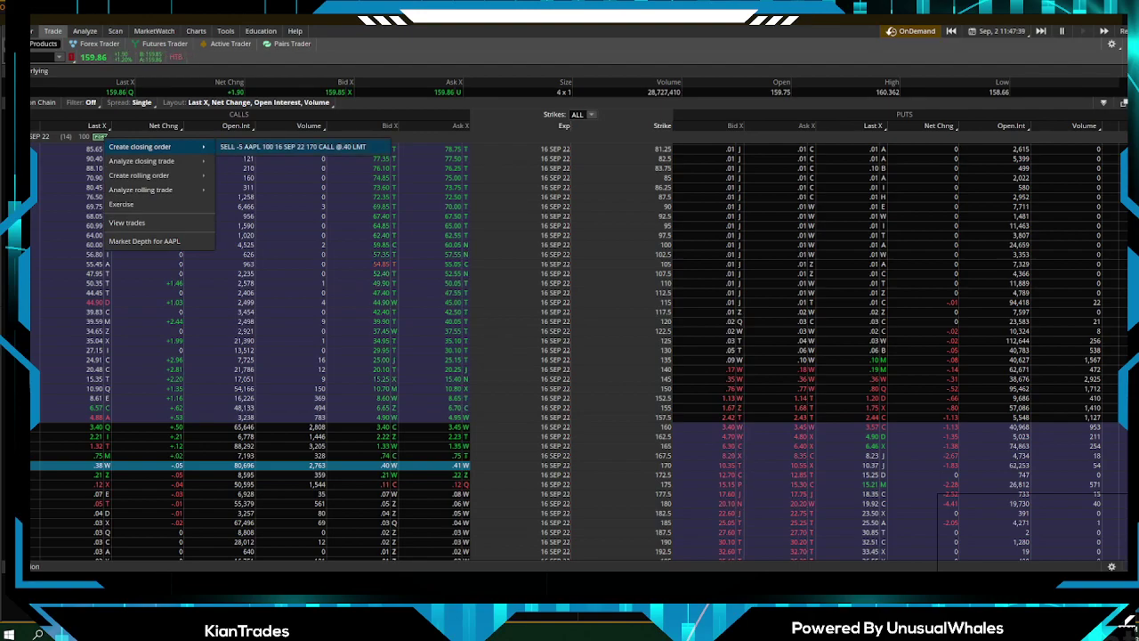
pyautogui.click(293, 146)
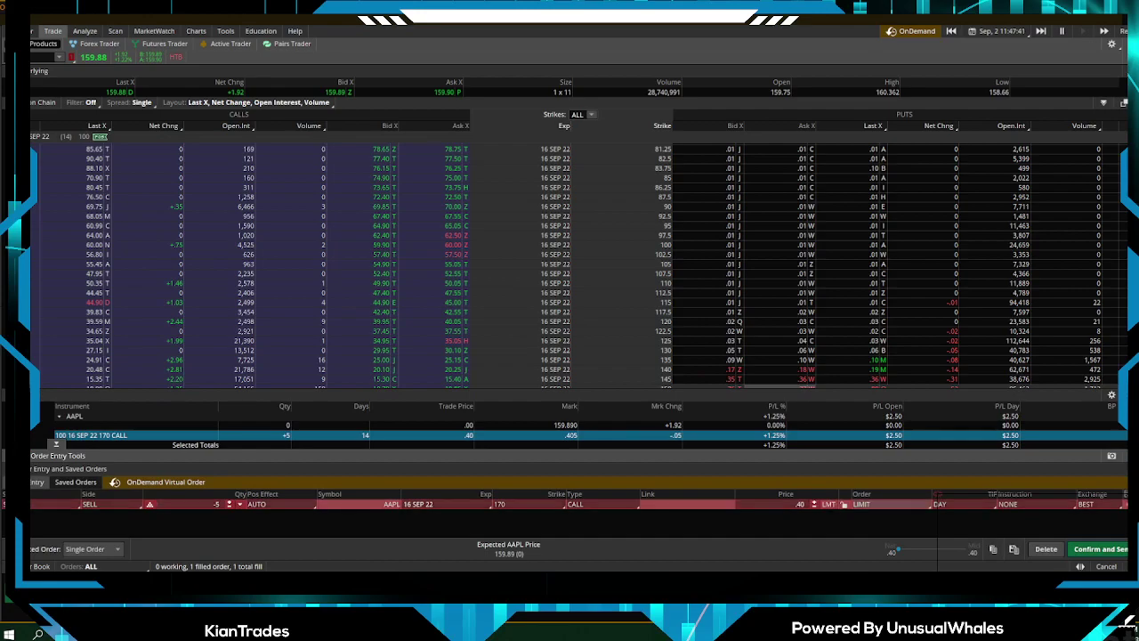
pyautogui.click(881, 504)
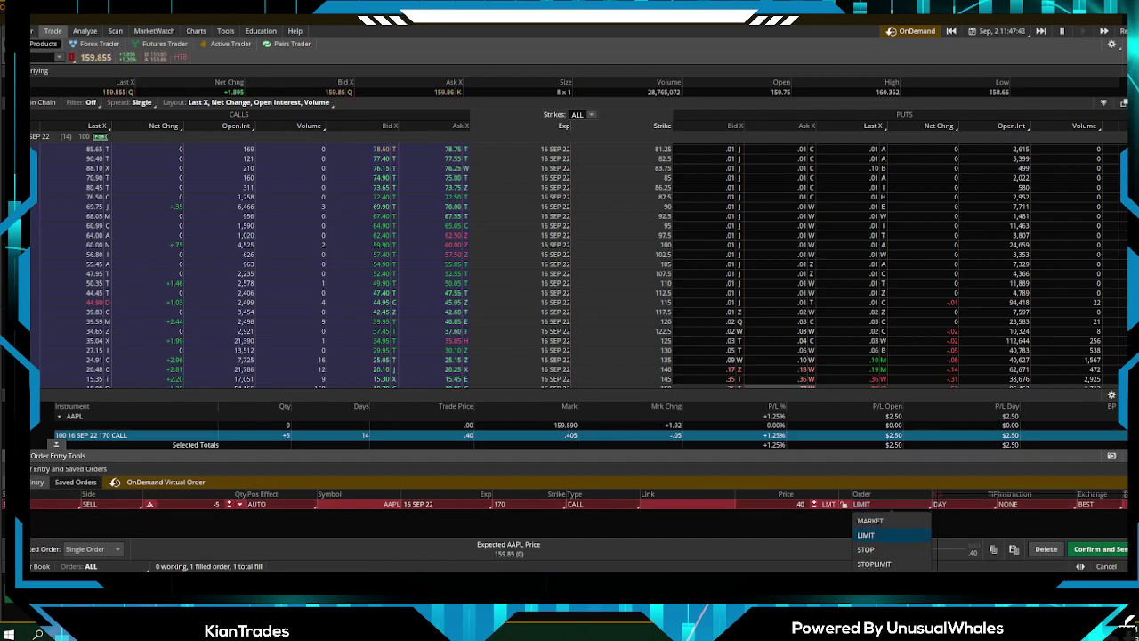
pyautogui.click(865, 549)
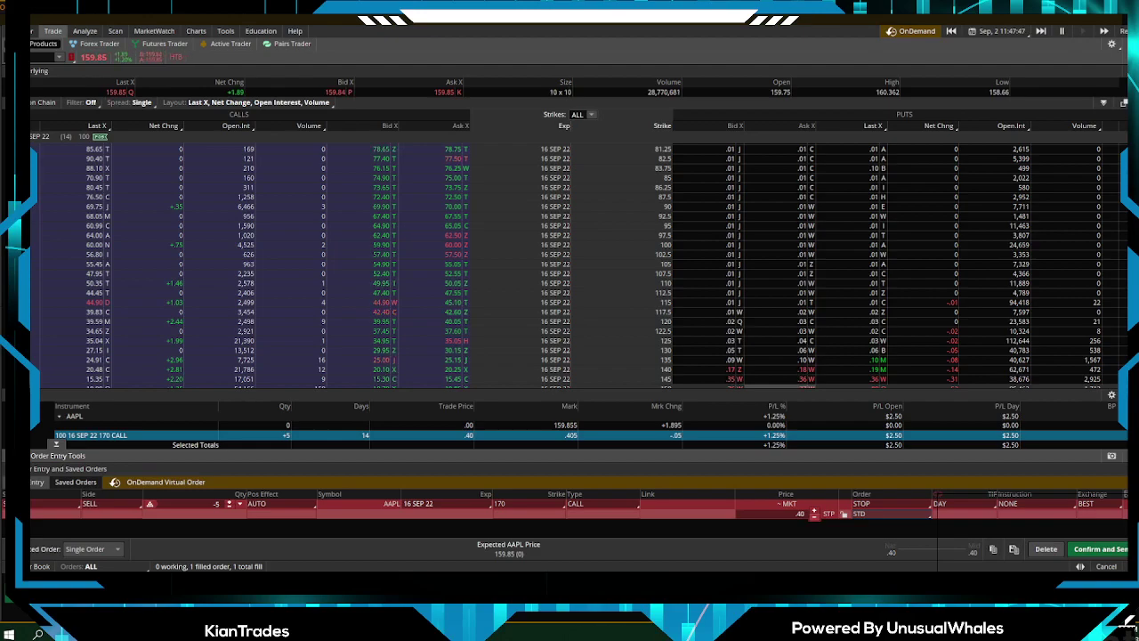
# Set the stop price of the closing order to .20 and send it.
pyautogui.click(814, 517)
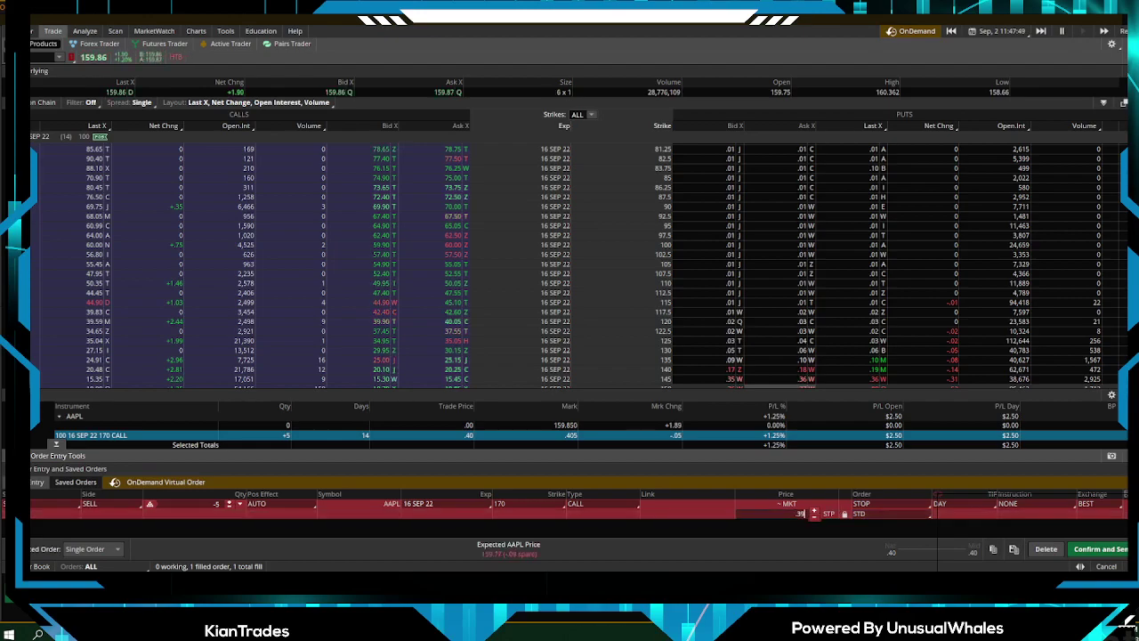
pyautogui.press('BackSpace')
pyautogui.write('20')
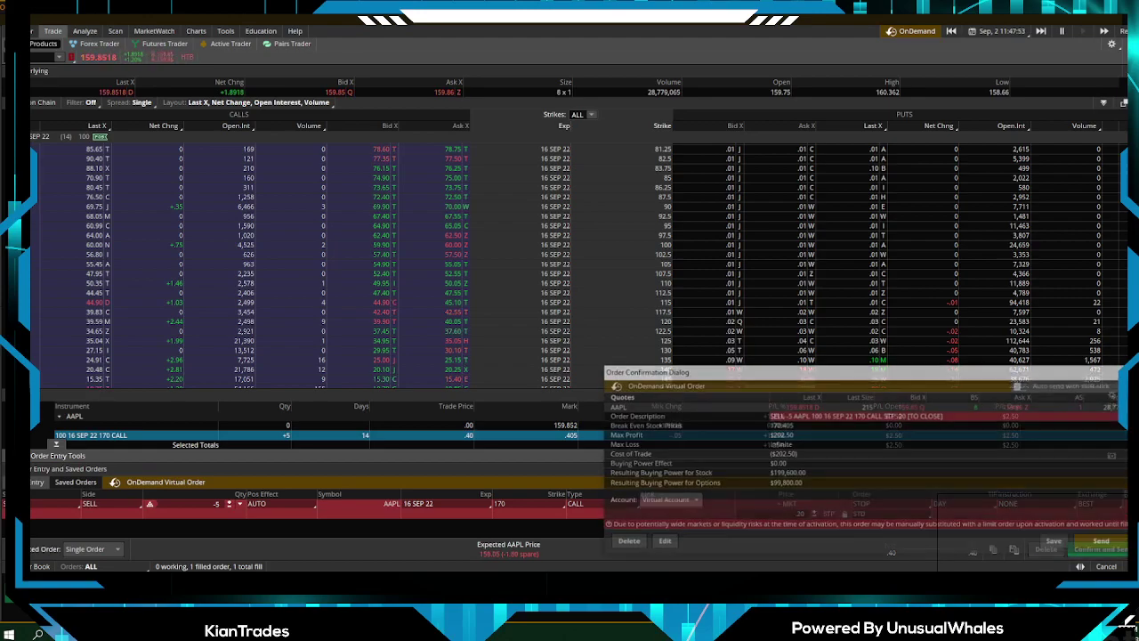
pyautogui.click(1101, 541)
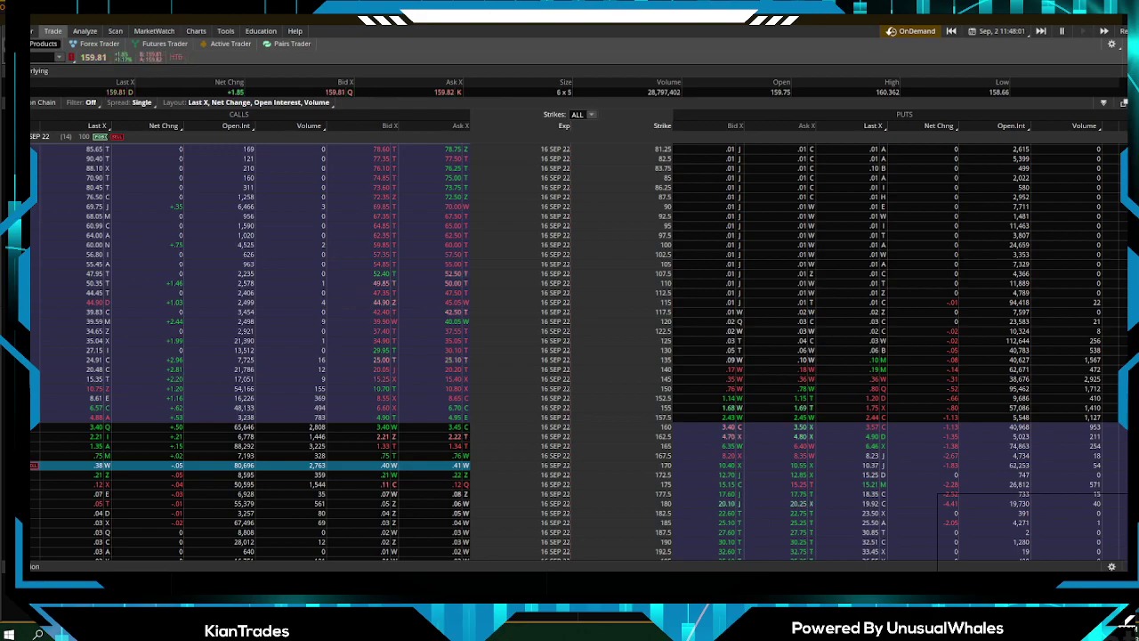
# Collapse the 16 SEP 22 chain and cancel the working AAPL stop order from the position statement.
pyautogui.click(35, 137)
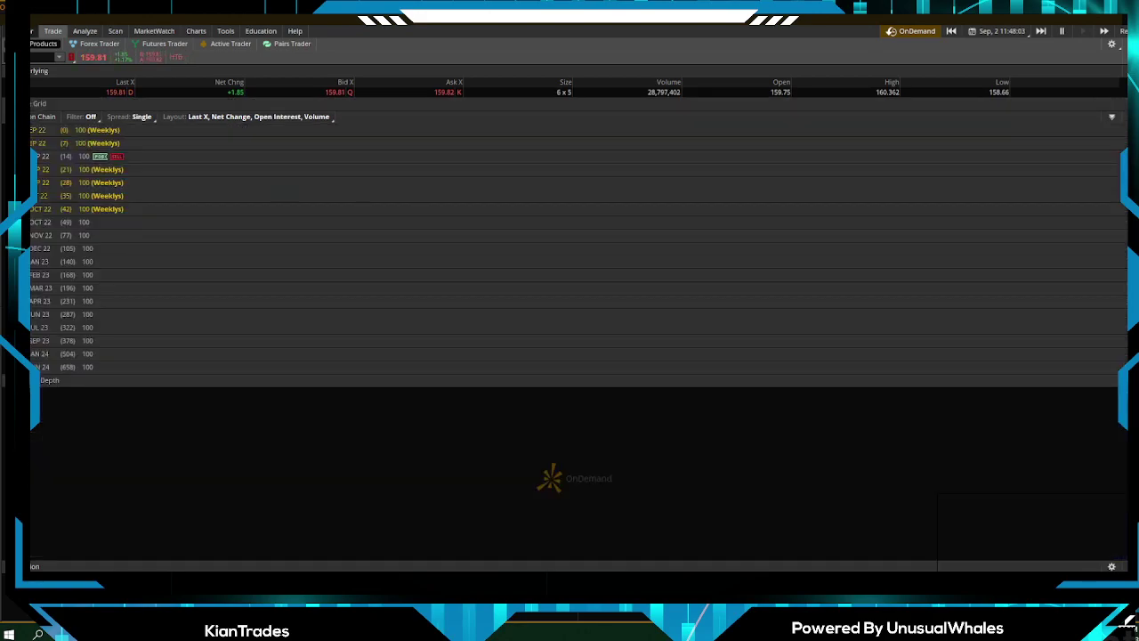
pyautogui.click(27, 31)
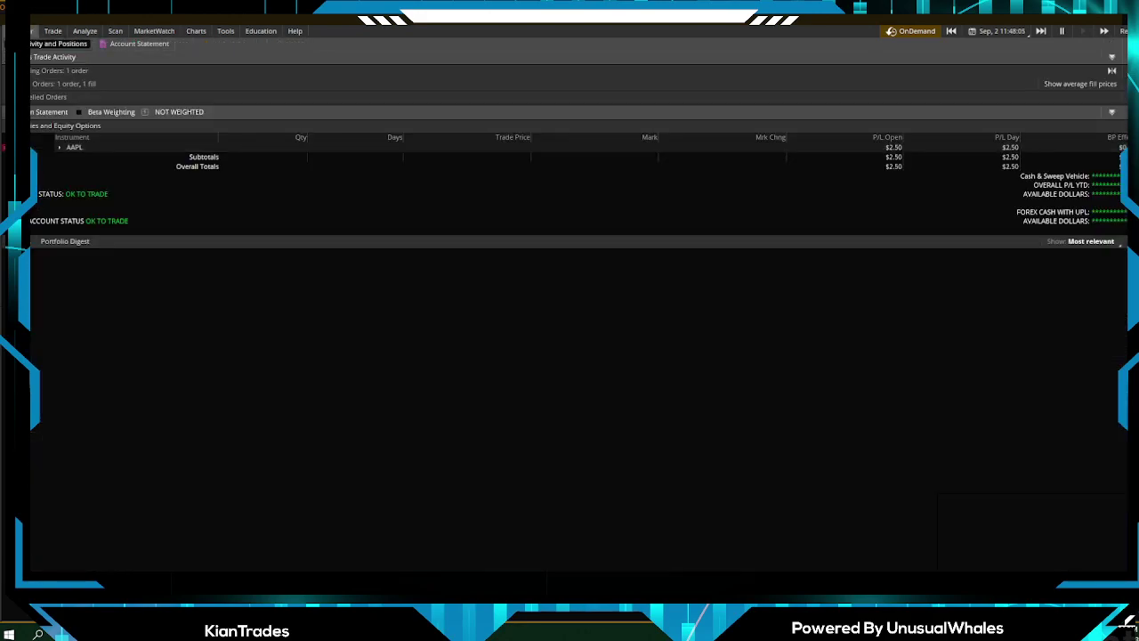
pyautogui.rightClick(34, 148)
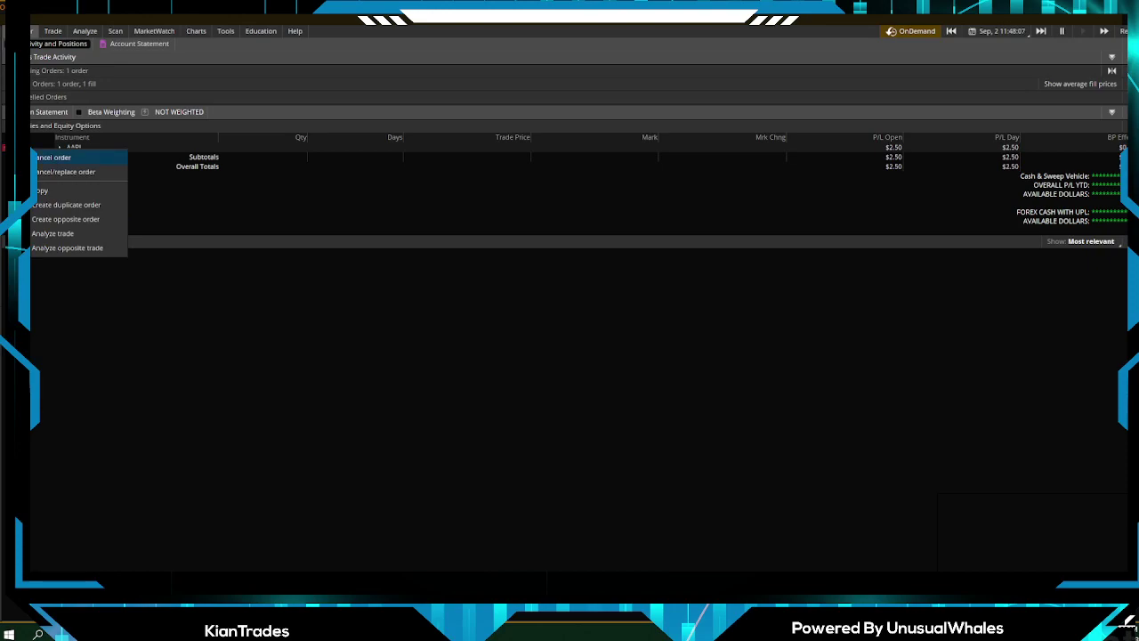
pyautogui.click(52, 157)
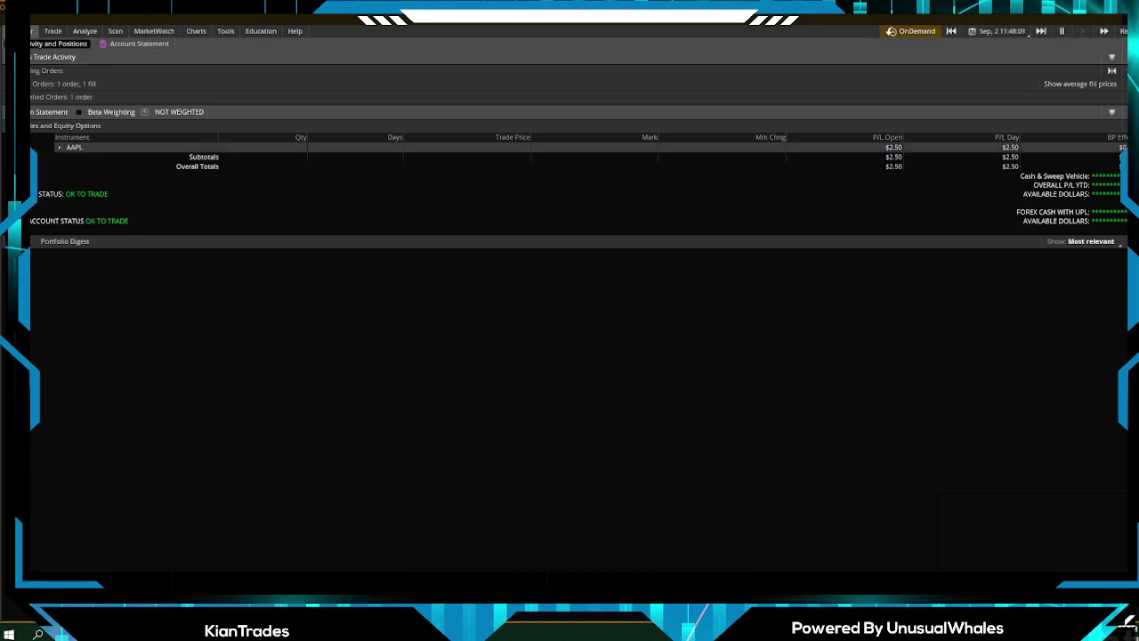
# Create a closing order selling the five AAPL 16 SEP 22 170 calls at a .40 limit and send it.
pyautogui.rightClick(82, 150)
pyautogui.moveTo(120, 159)
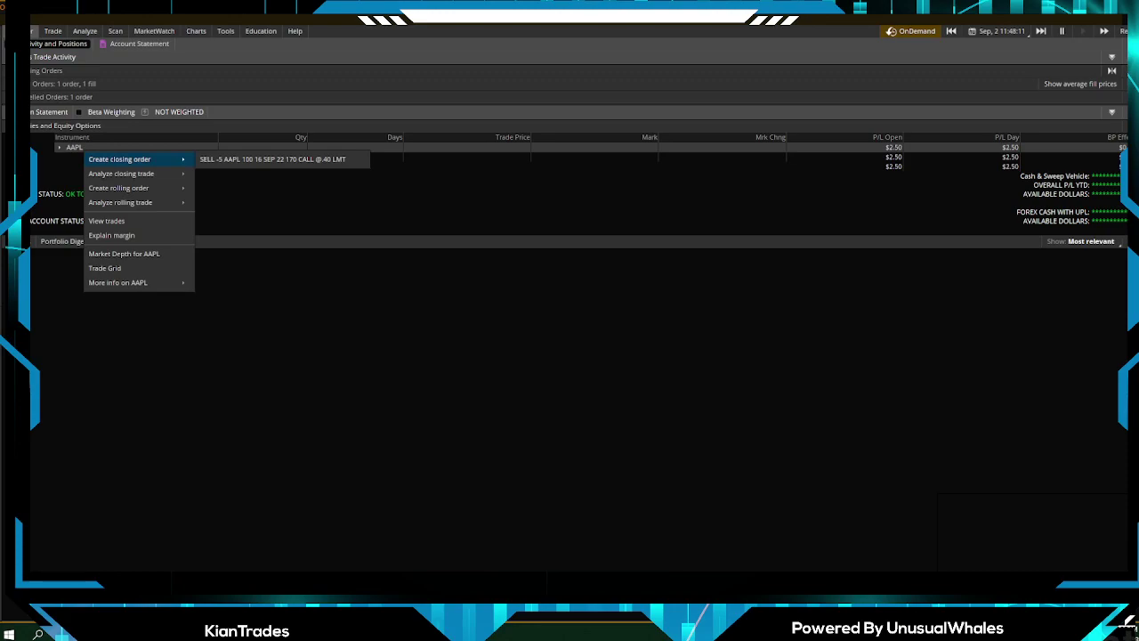
pyautogui.click(271, 158)
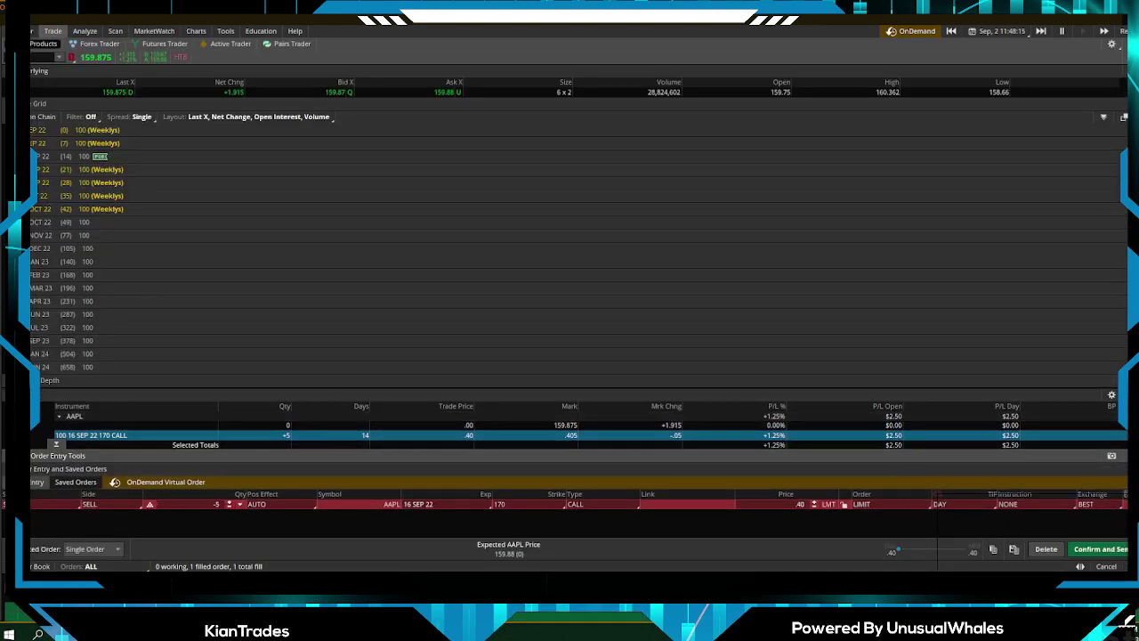
pyautogui.click(1099, 549)
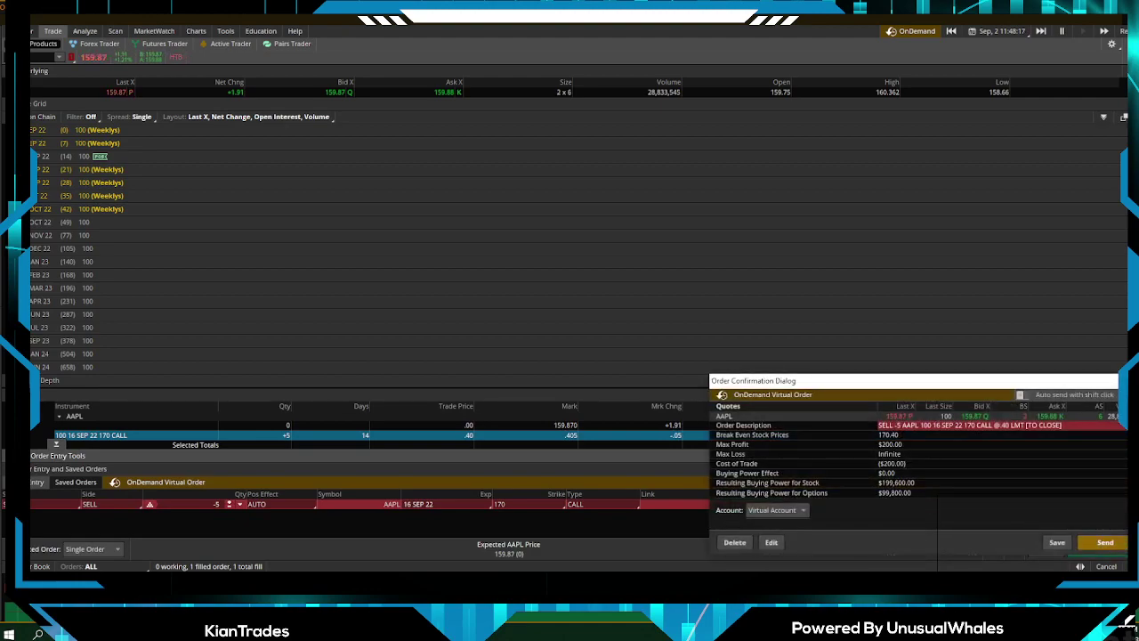
pyautogui.click(1099, 540)
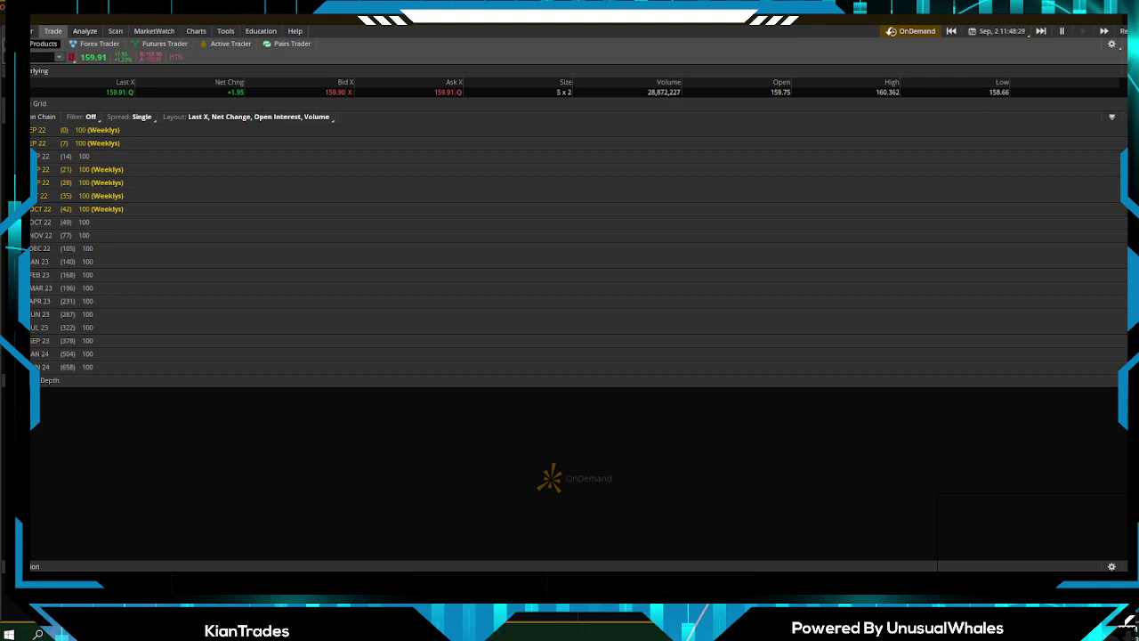
pyautogui.click(69, 16)
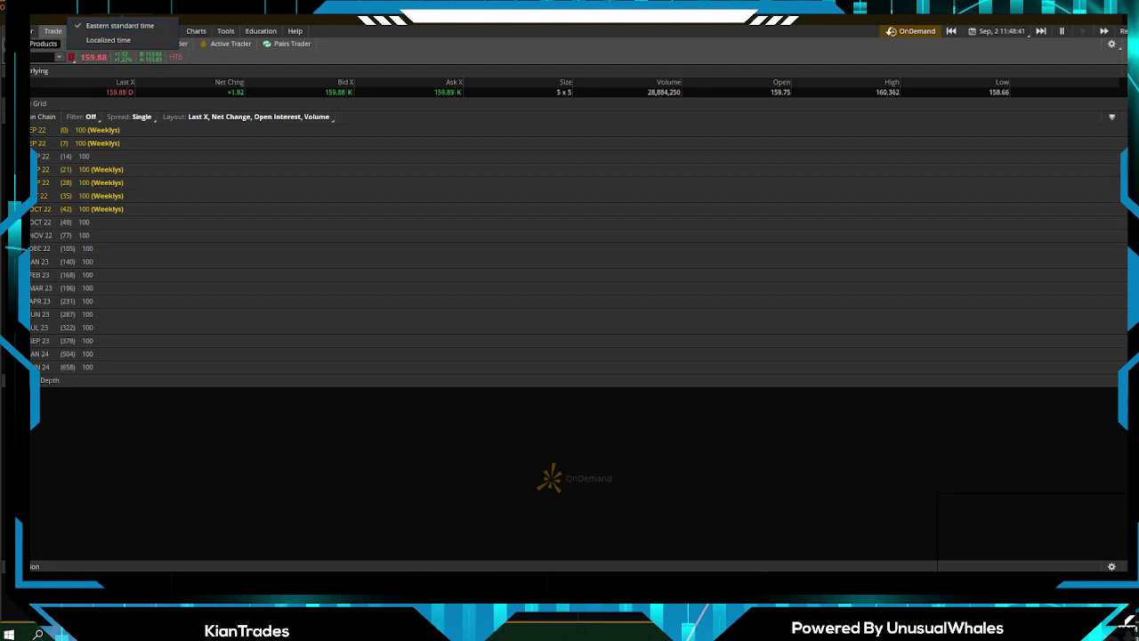
# Open the probability analysis for AAPL.
pyautogui.click(115, 29)
pyautogui.click(86, 31)
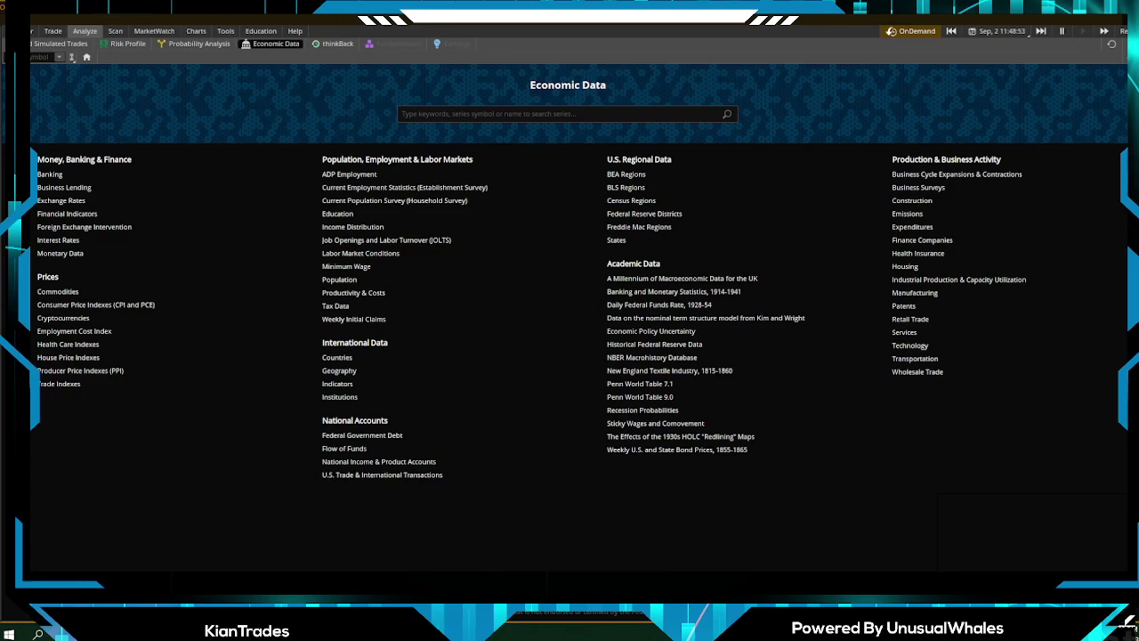
pyautogui.click(199, 42)
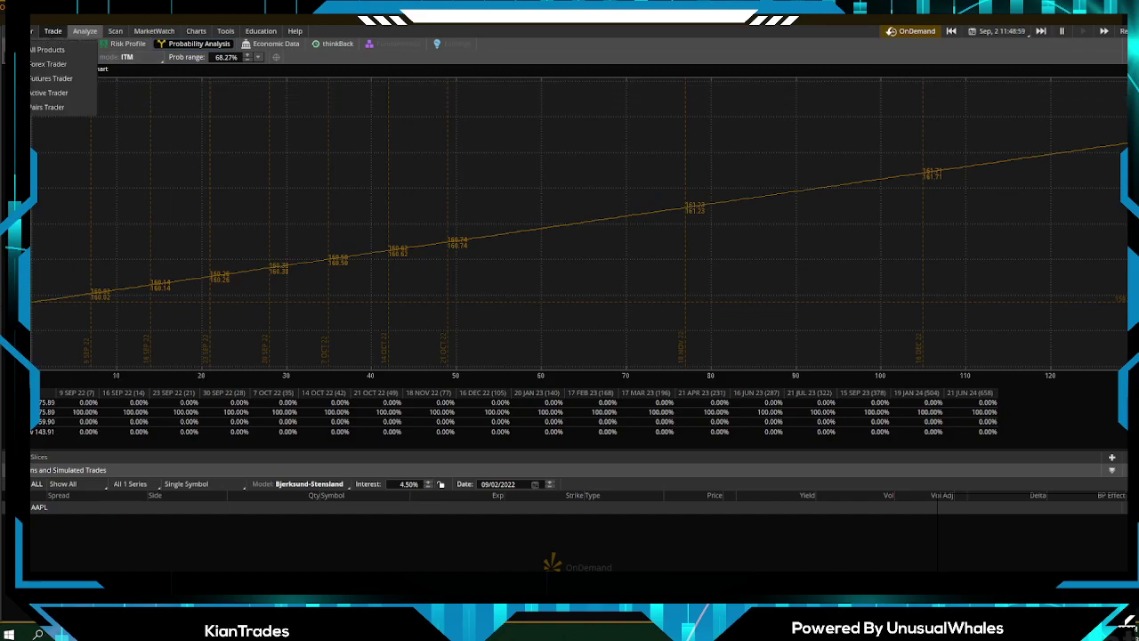
# Expand the AAPL 16 SEP 22 option chain and copy the symbol of the 170 call.
pyautogui.click(52, 30)
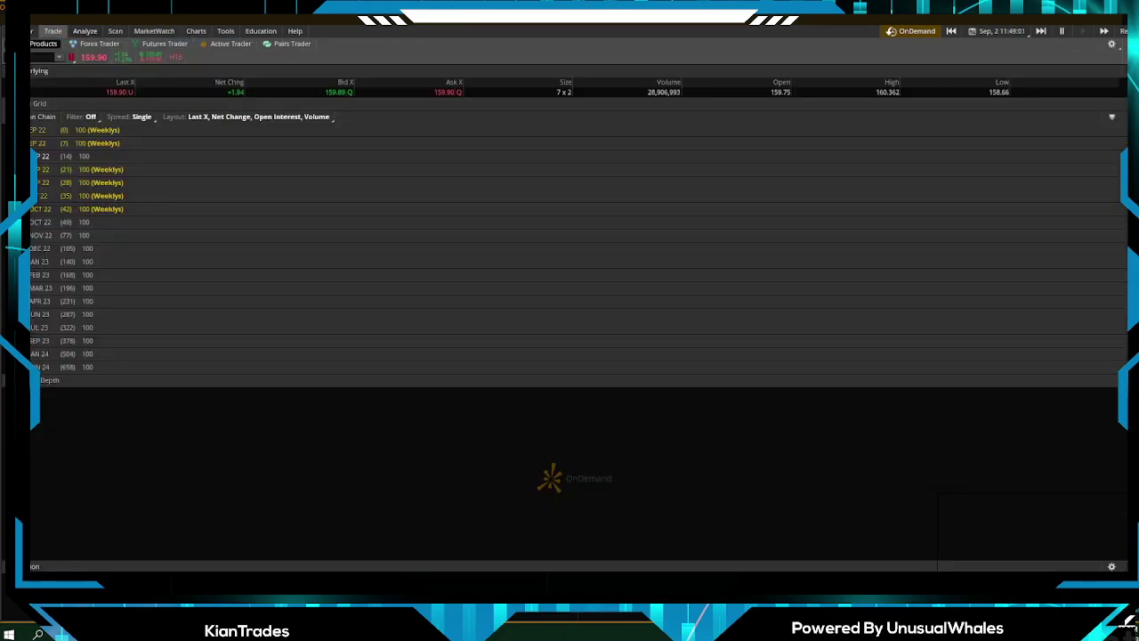
pyautogui.click(43, 156)
pyautogui.scroll(-5, 498, 335)
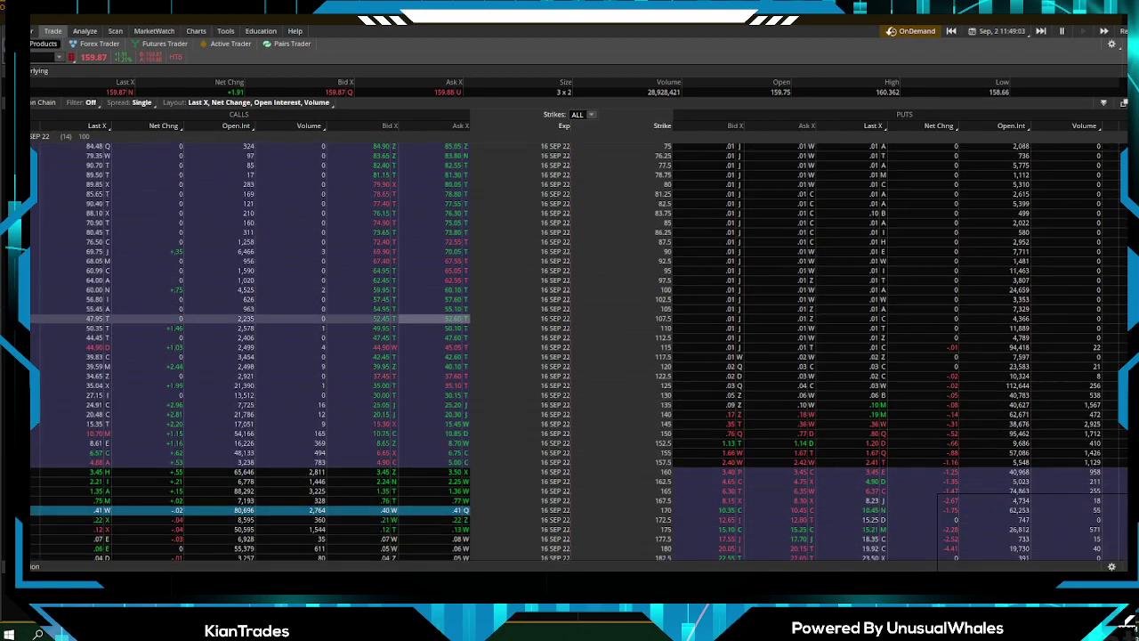
pyautogui.scroll(-2, 356, 459)
pyautogui.rightClick(356, 457)
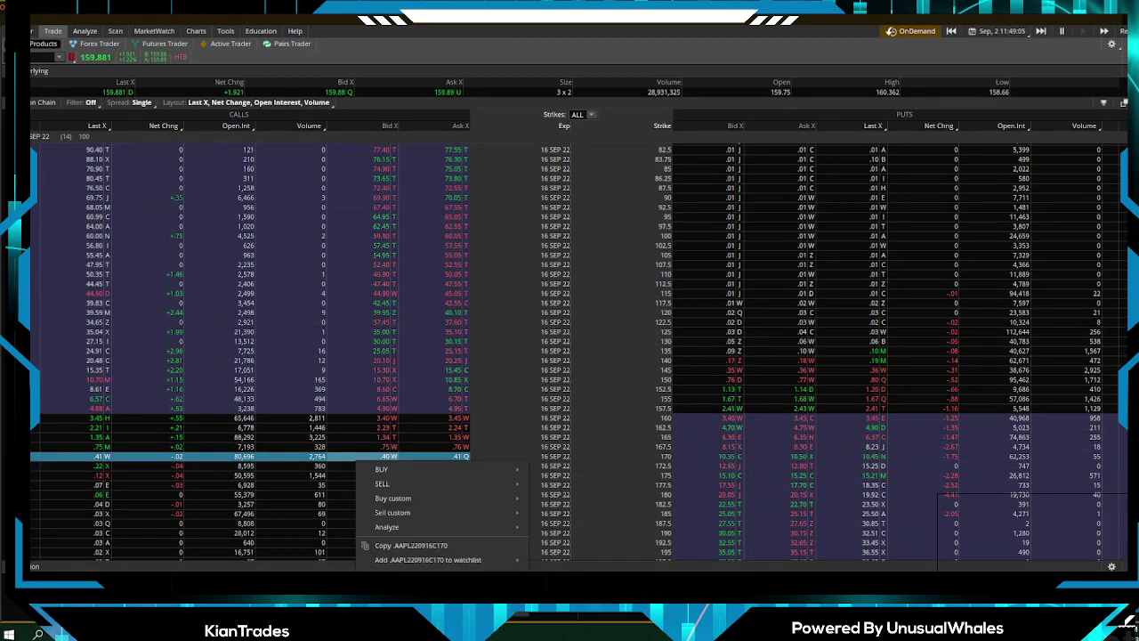
pyautogui.click(409, 545)
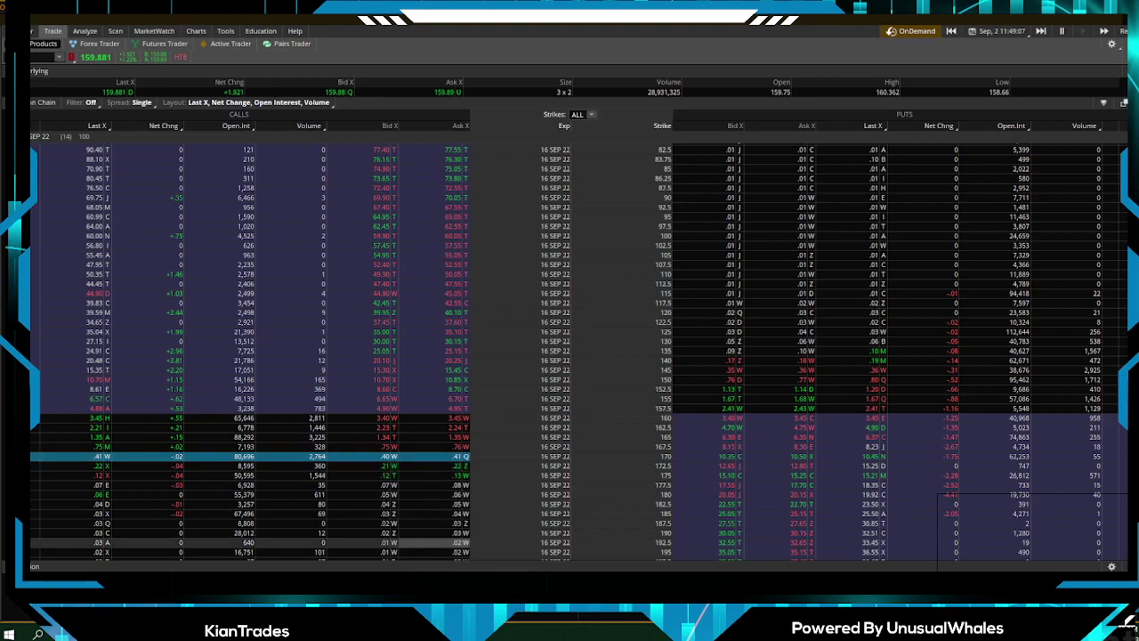
# Load the copied AAPL 16 SEP 22 170 call into the probability analysis and view its price chart.
pyautogui.click(85, 31)
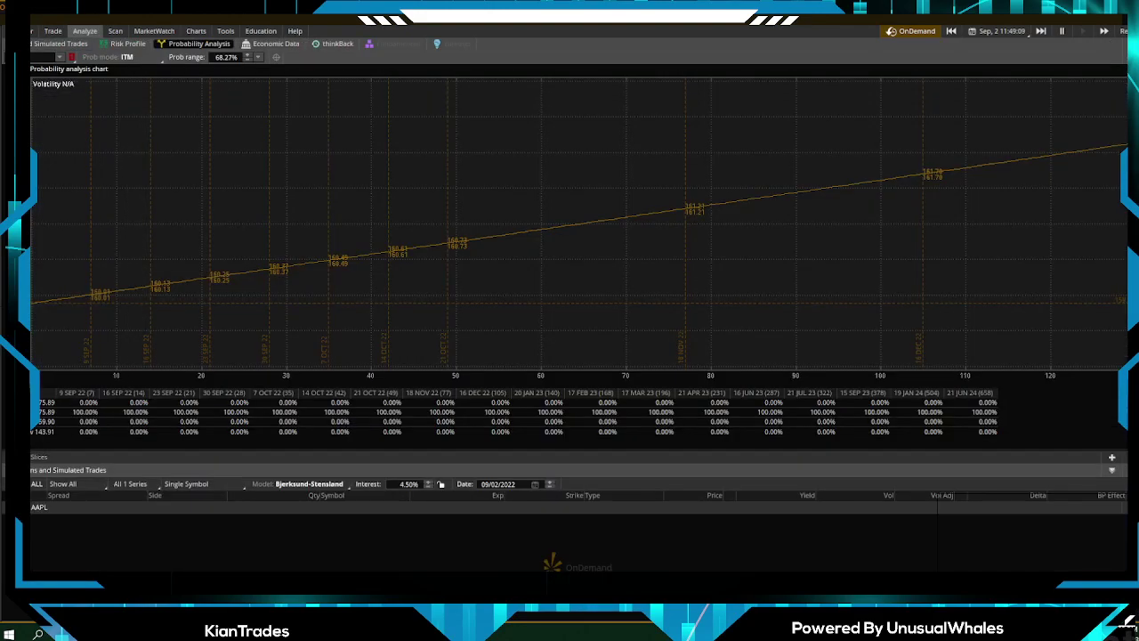
pyautogui.click(44, 56)
pyautogui.hotkey('ctrl', 'v')
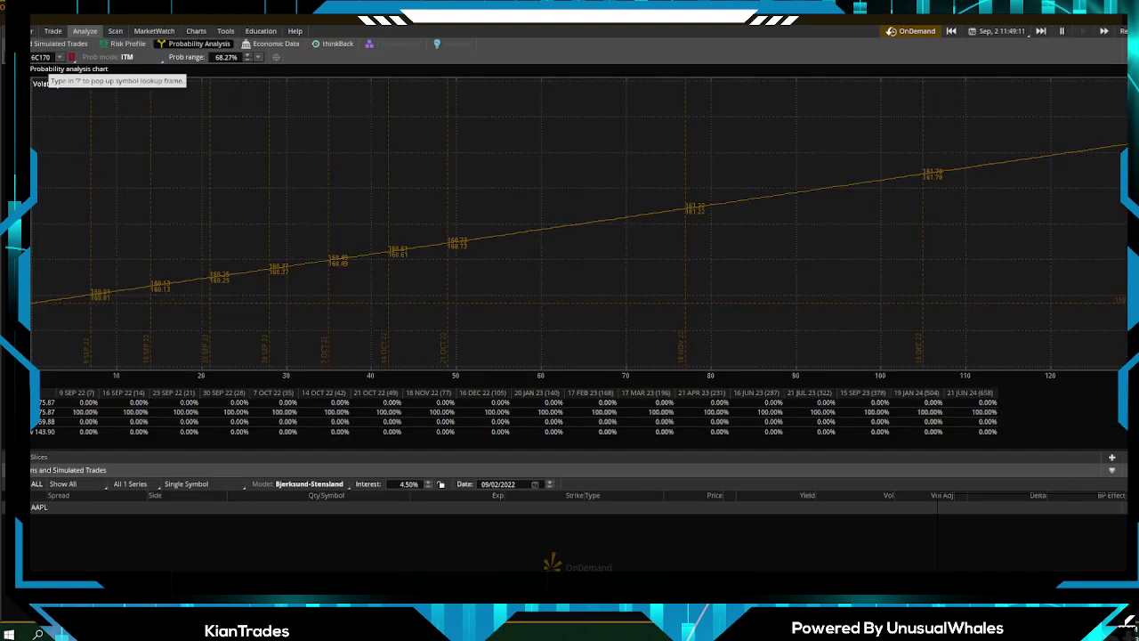
pyautogui.press('Return')
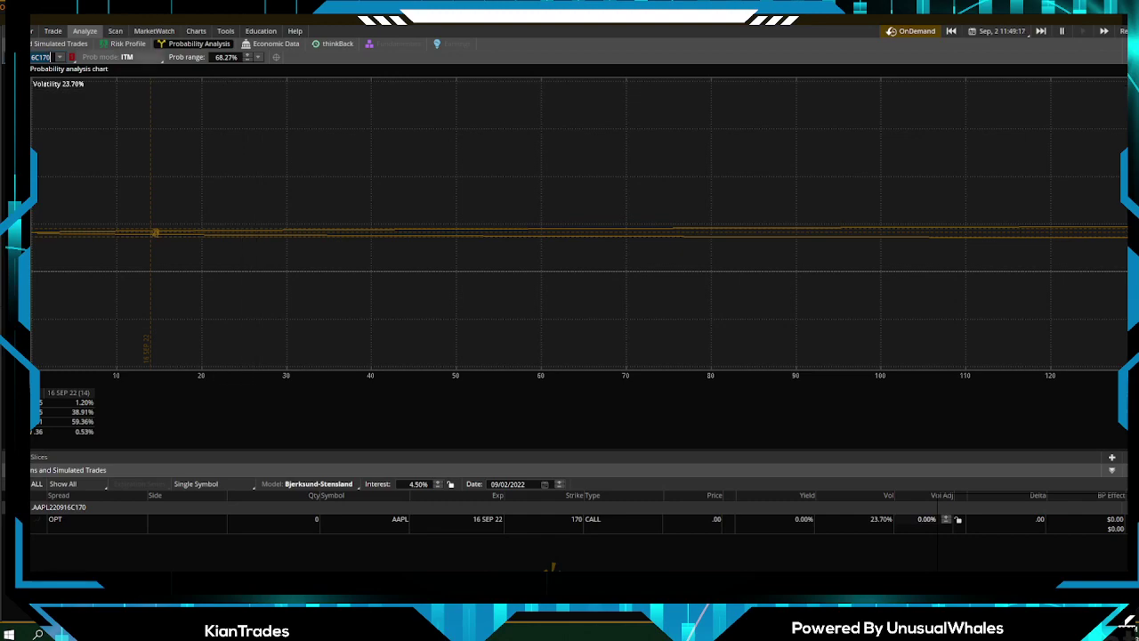
pyautogui.click(196, 31)
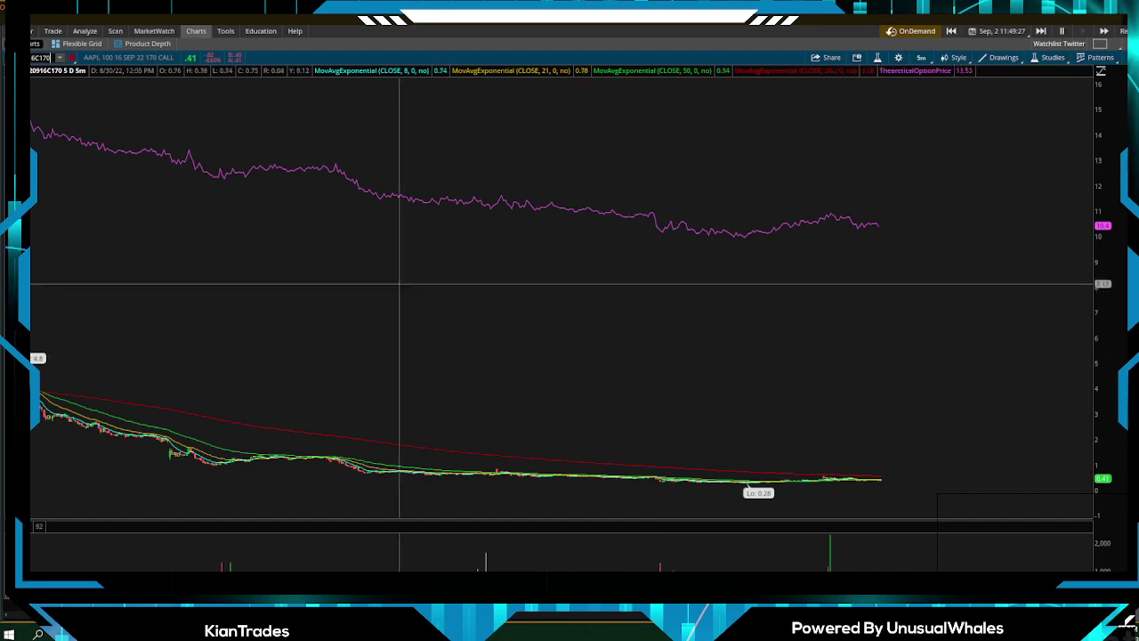
# Look through the Economic Data, Scan and MarketWatch quotes pages.
pyautogui.click(85, 30)
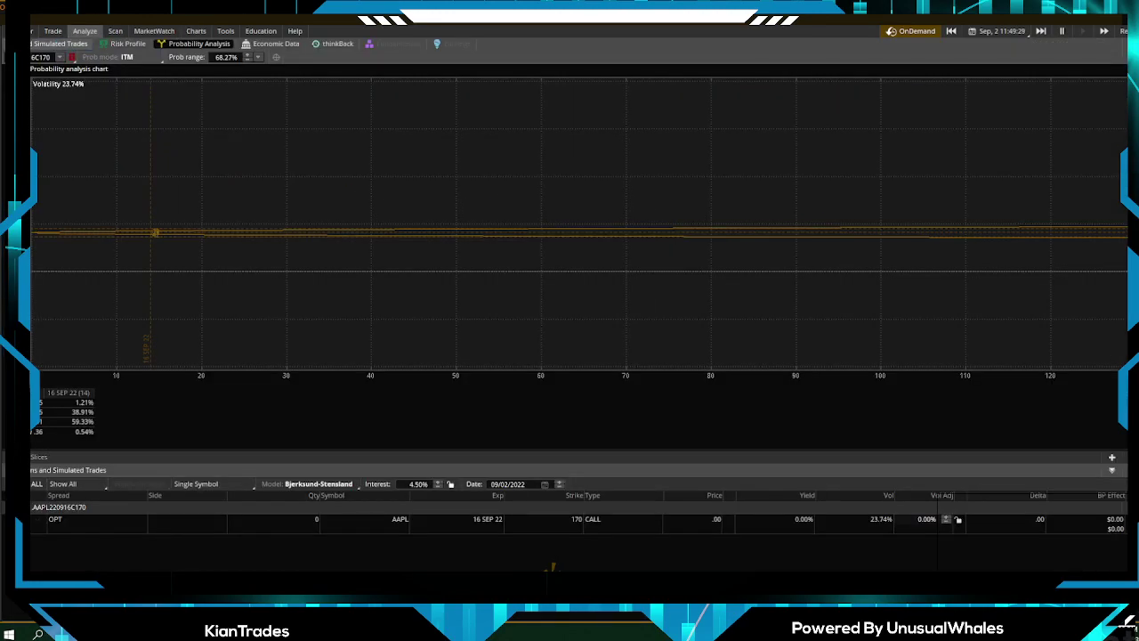
pyautogui.click(267, 43)
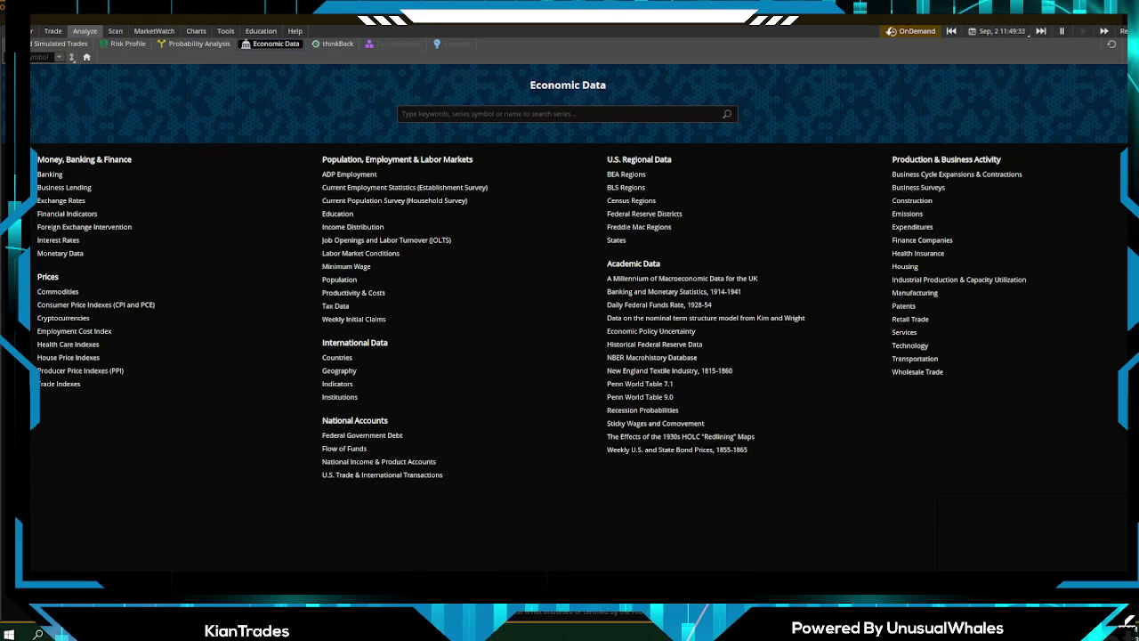
pyautogui.click(115, 30)
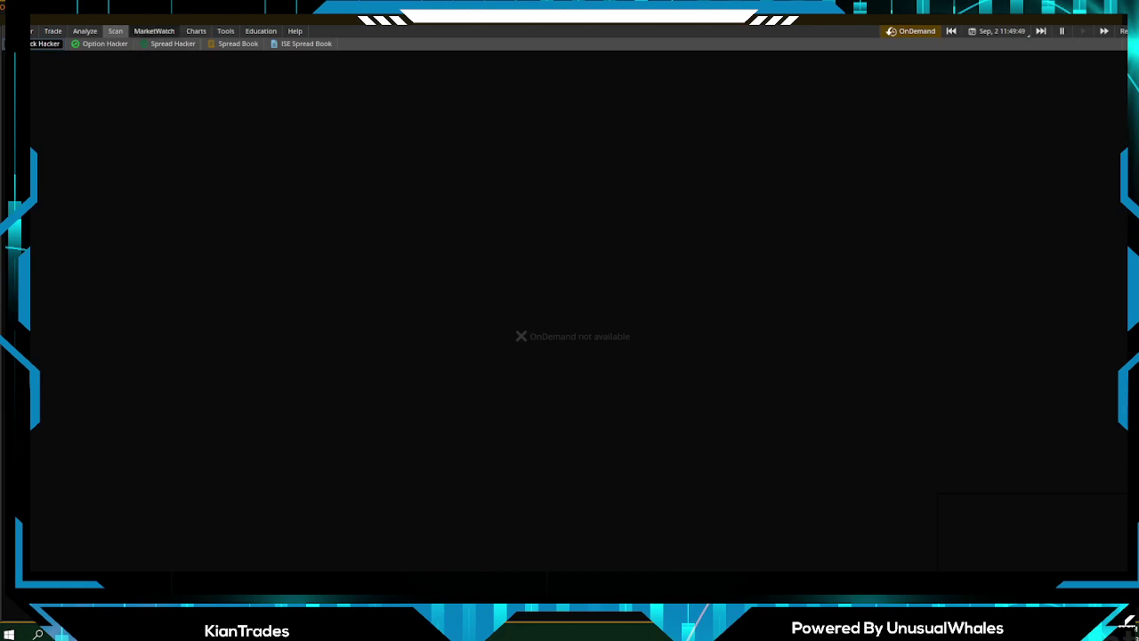
pyautogui.moveTo(154, 31)
pyautogui.click(139, 49)
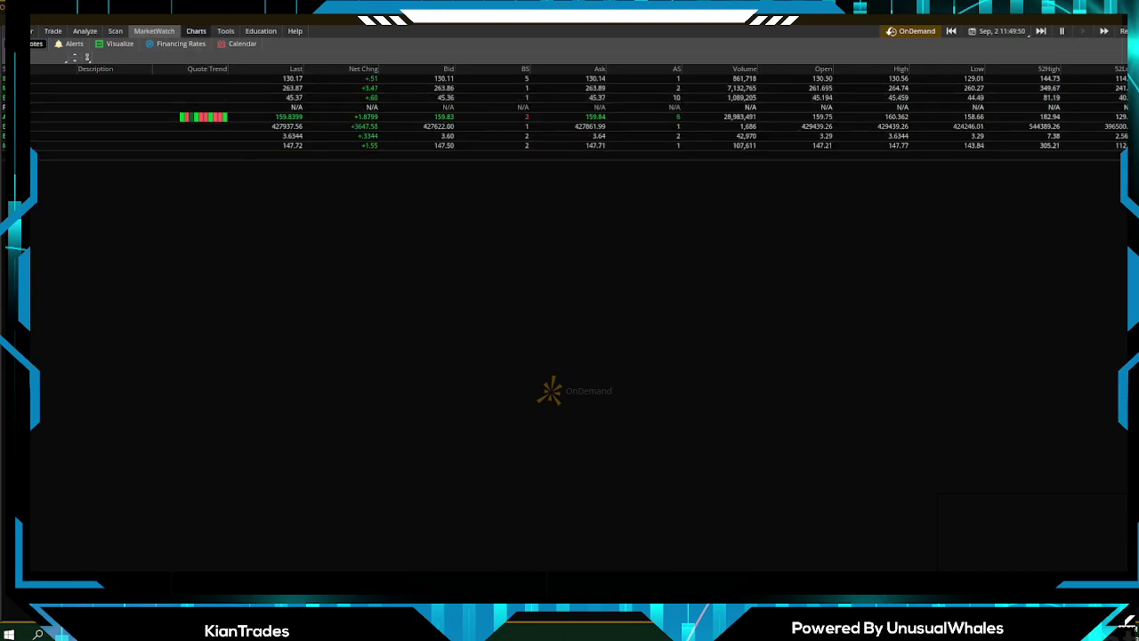
# Switch the price chart back to AAPL stock and add RSI as a lower study.
pyautogui.click(196, 31)
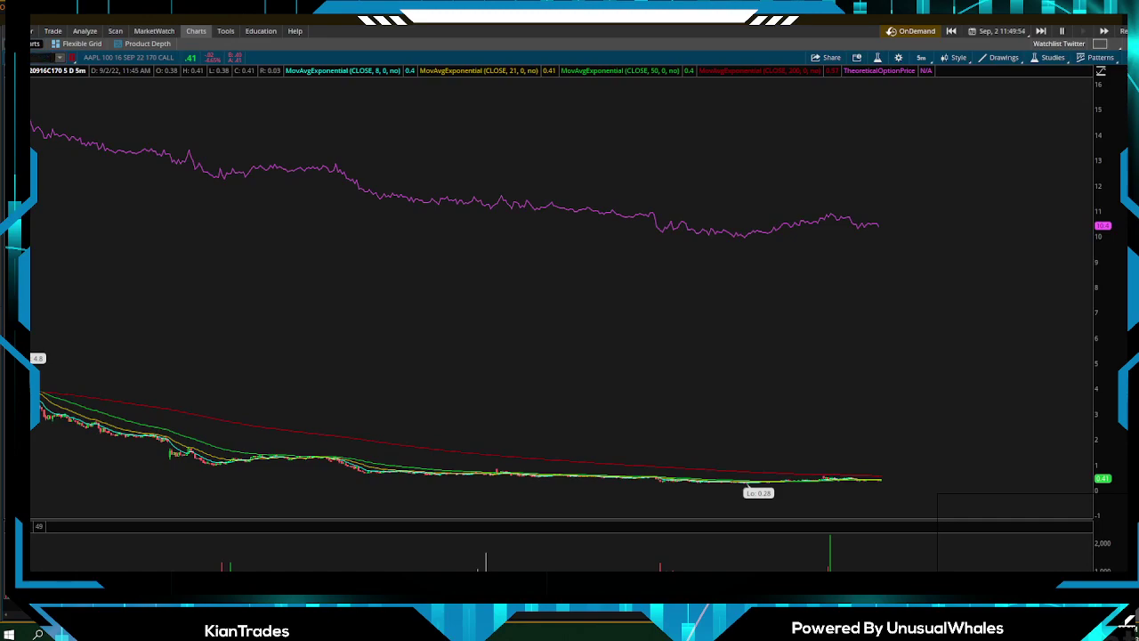
pyautogui.press('Return')
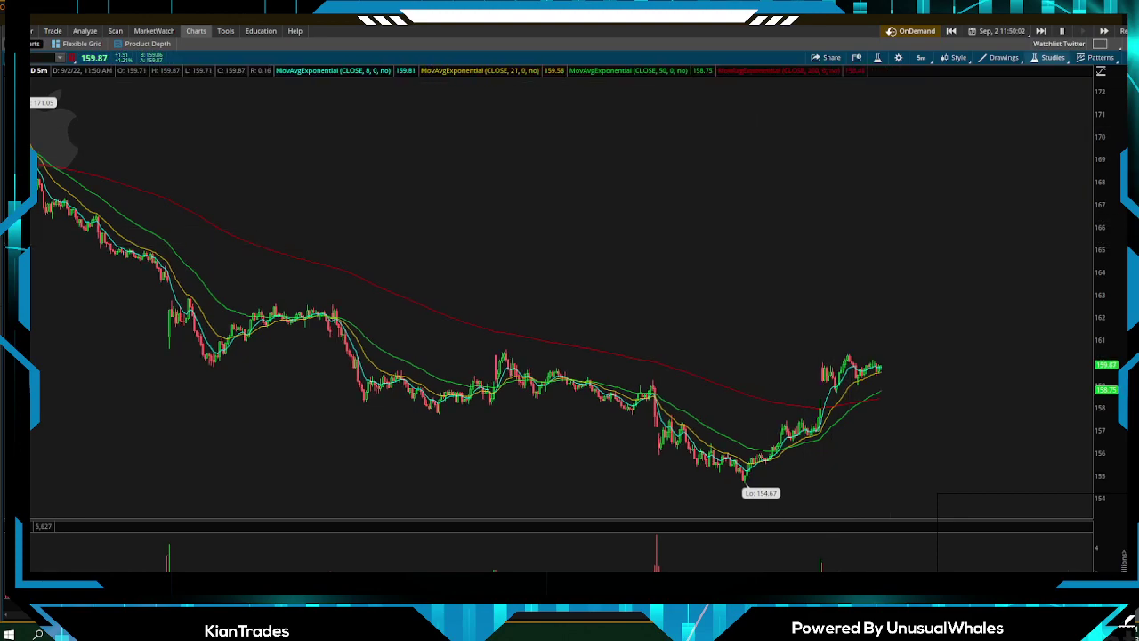
pyautogui.click(1050, 57)
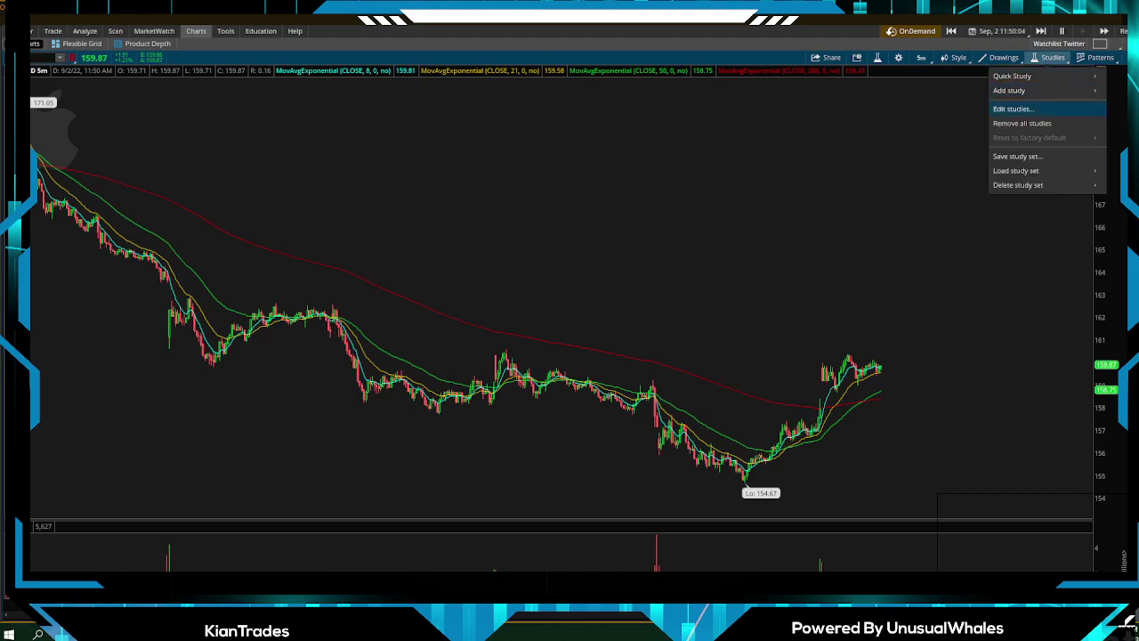
pyautogui.click(1013, 109)
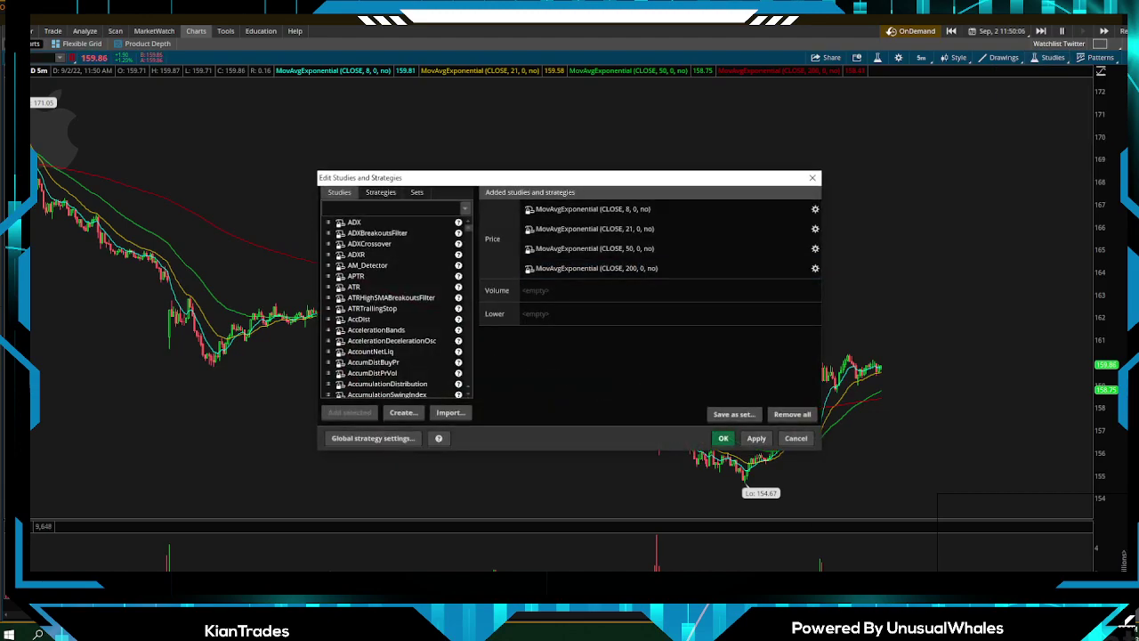
pyautogui.write('rsi')
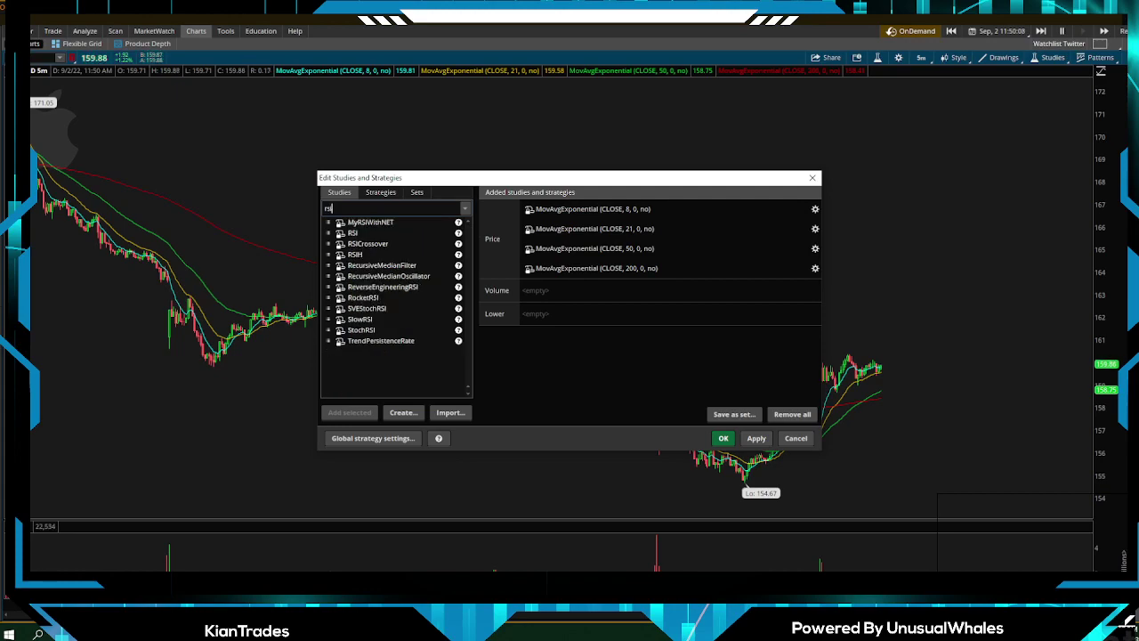
pyautogui.click(353, 232)
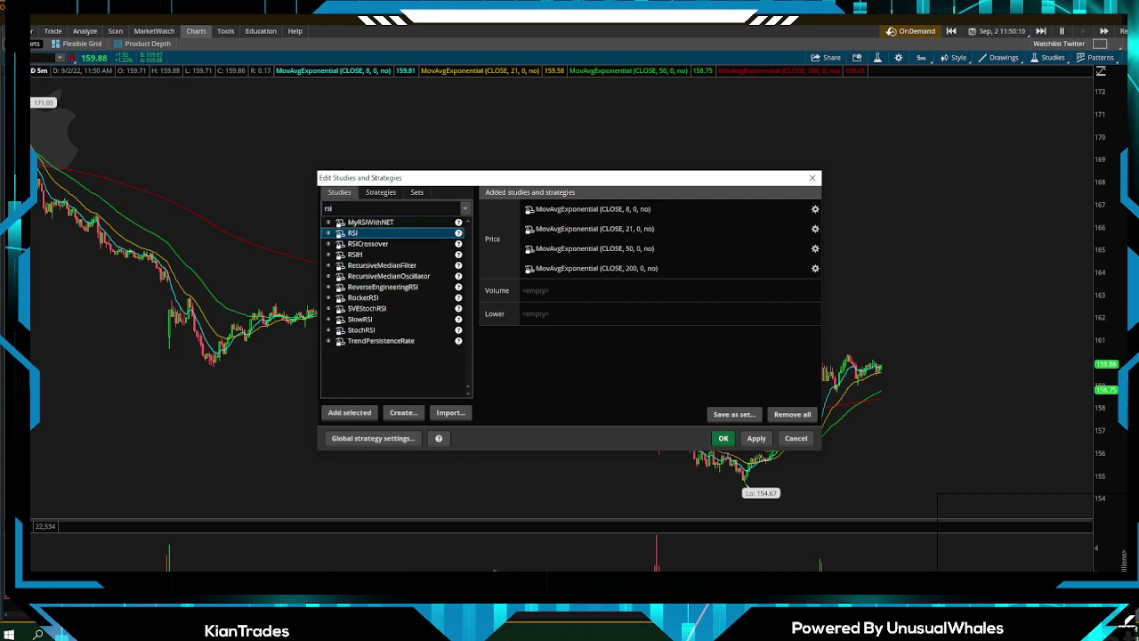
pyautogui.click(348, 412)
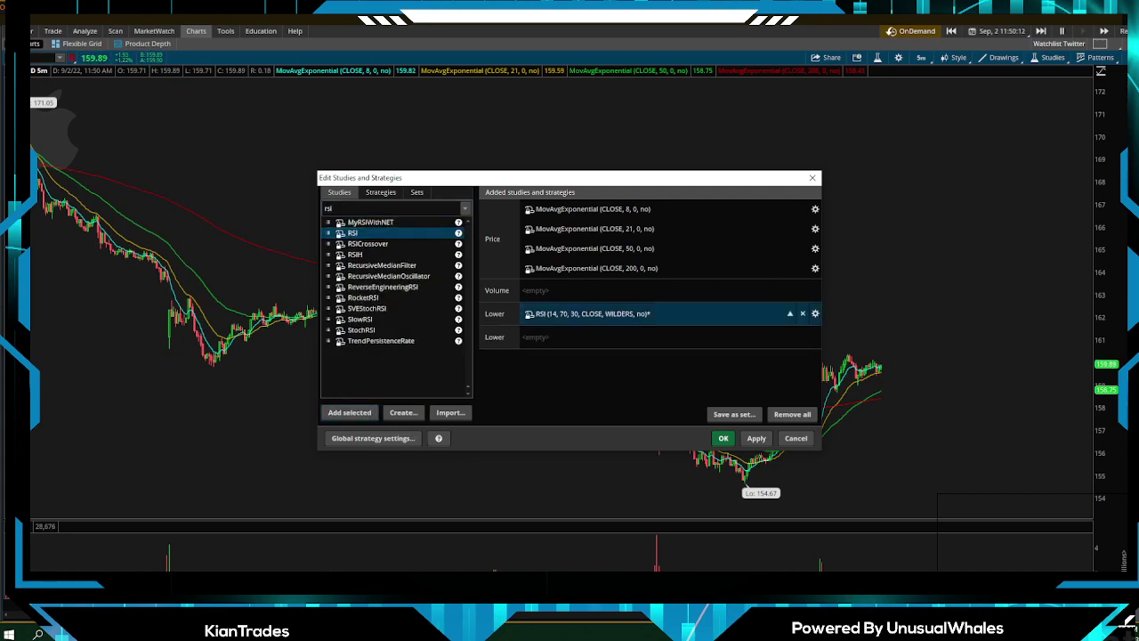
pyautogui.click(756, 437)
pyautogui.click(723, 438)
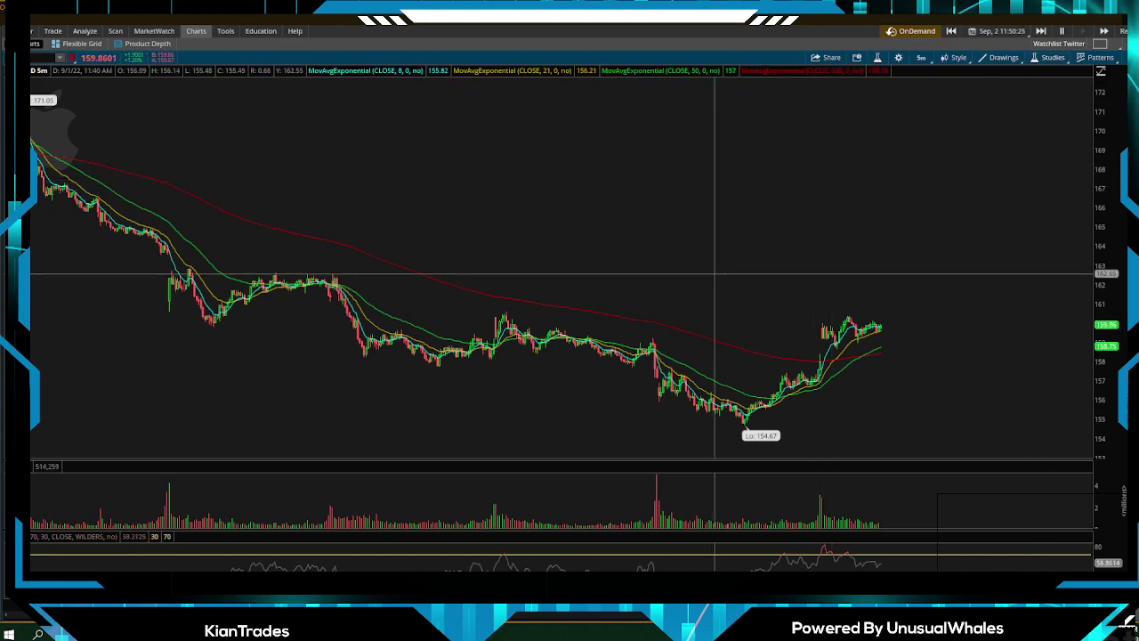
# Draw a trendline from the 8/31 high past the 9/2 high on the AAPL chart and remove it.
pyautogui.moveTo(720, 275); pyautogui.dragTo(406, 305)
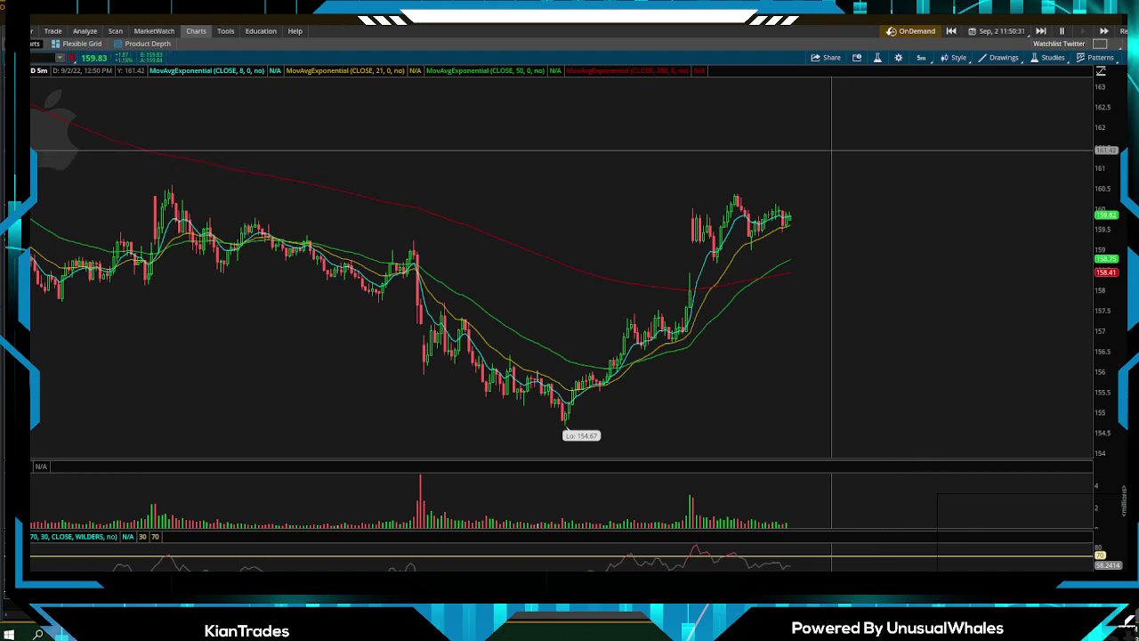
pyautogui.middleClick(831, 151)
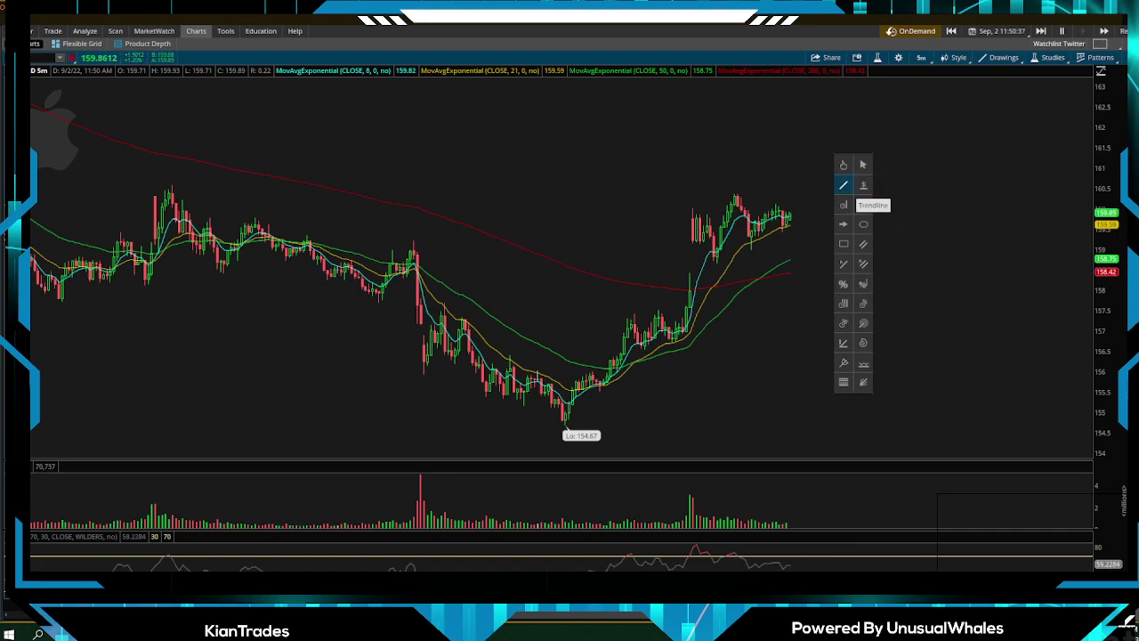
pyautogui.click(843, 185)
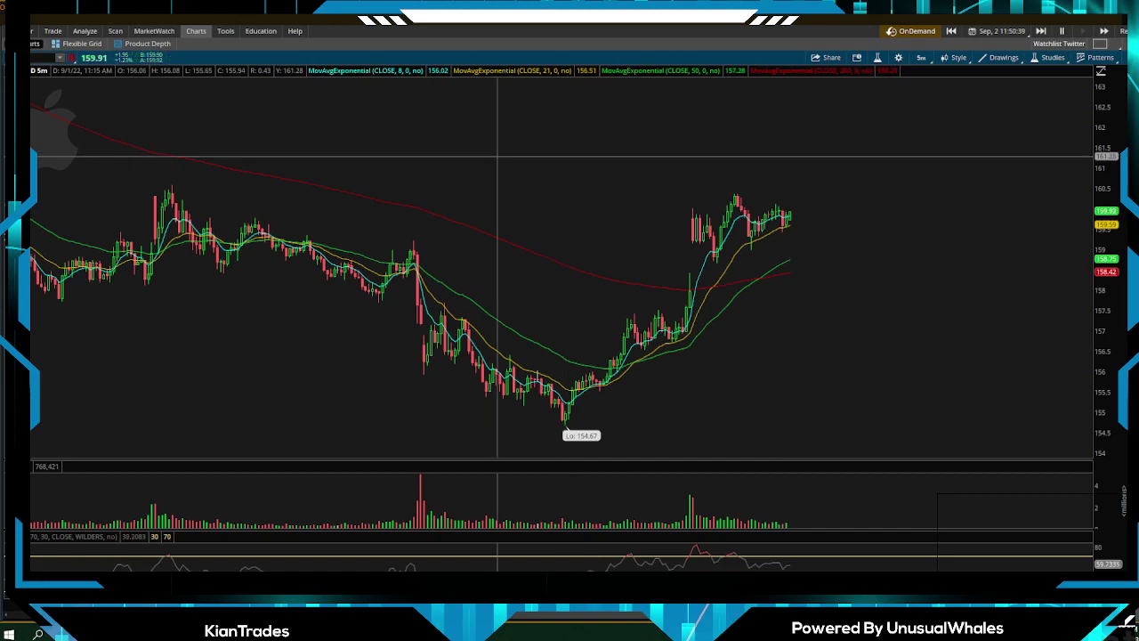
pyautogui.click(174, 185)
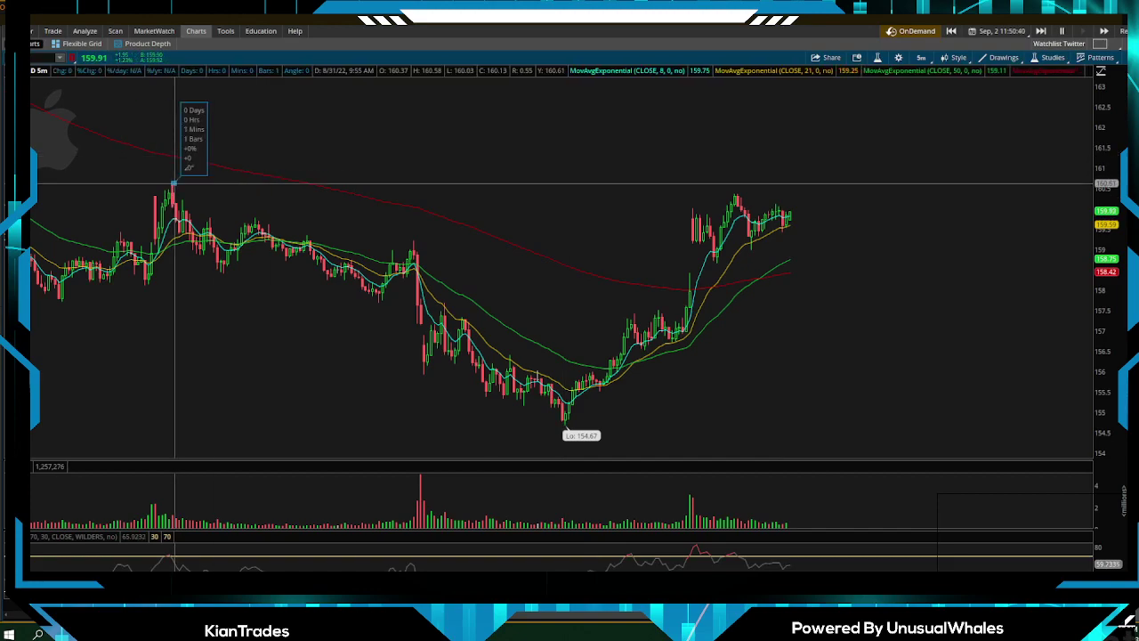
pyautogui.click(839, 193)
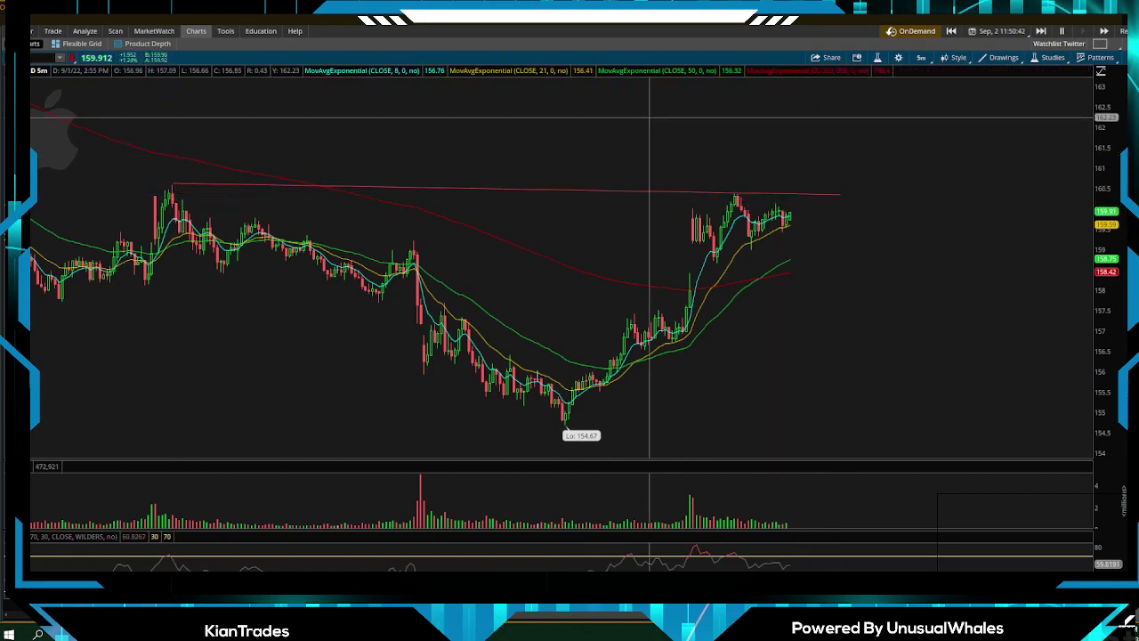
pyautogui.rightClick(813, 194)
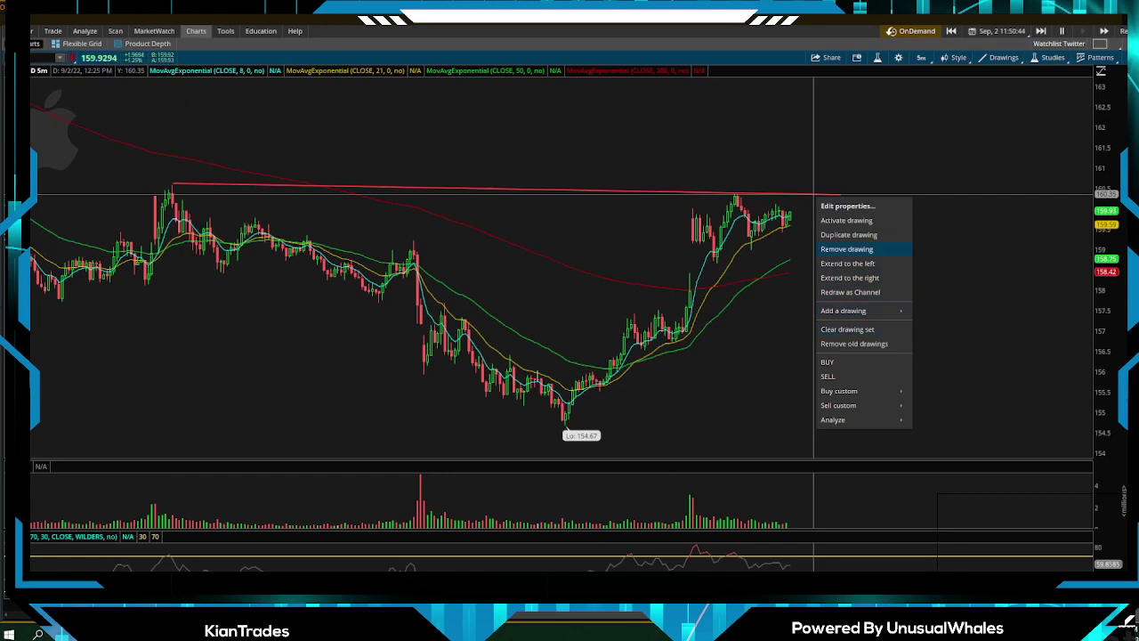
pyautogui.click(846, 248)
# Draw a horizontal price level at about 160.36 along the recent AAPL highs and review its properties.
pyautogui.click(875, 206)
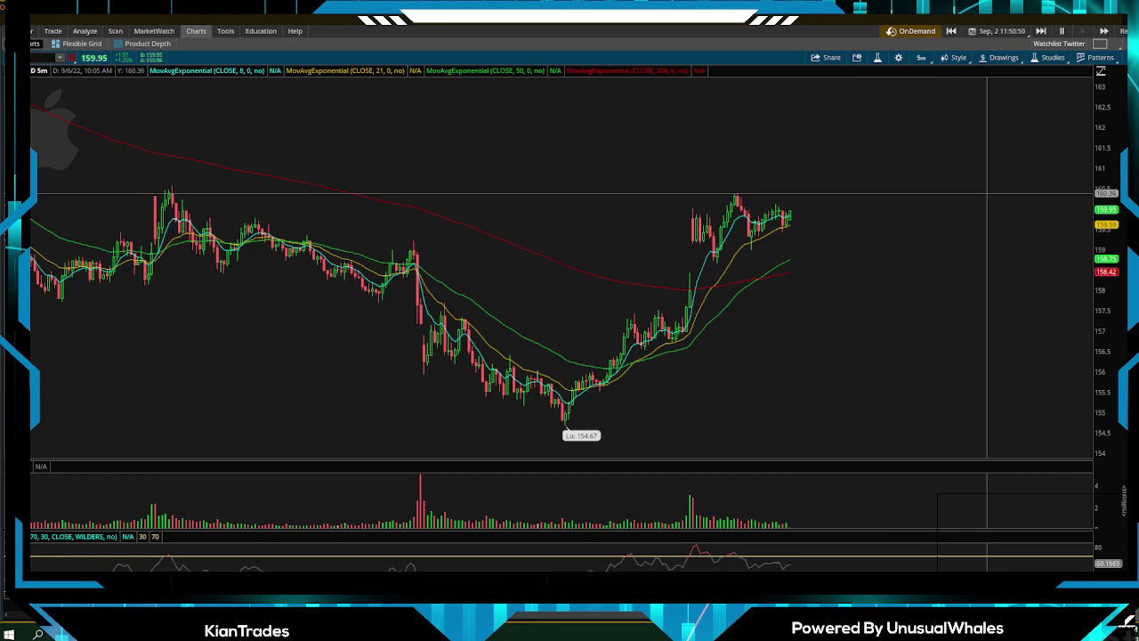
pyautogui.click(986, 193)
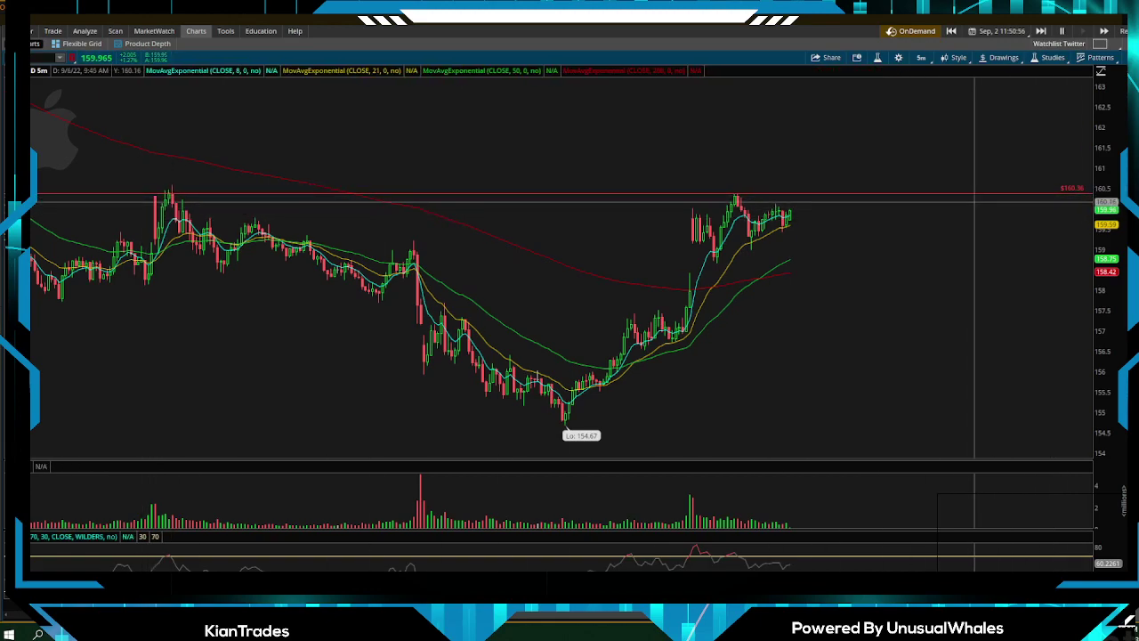
pyautogui.rightClick(984, 193)
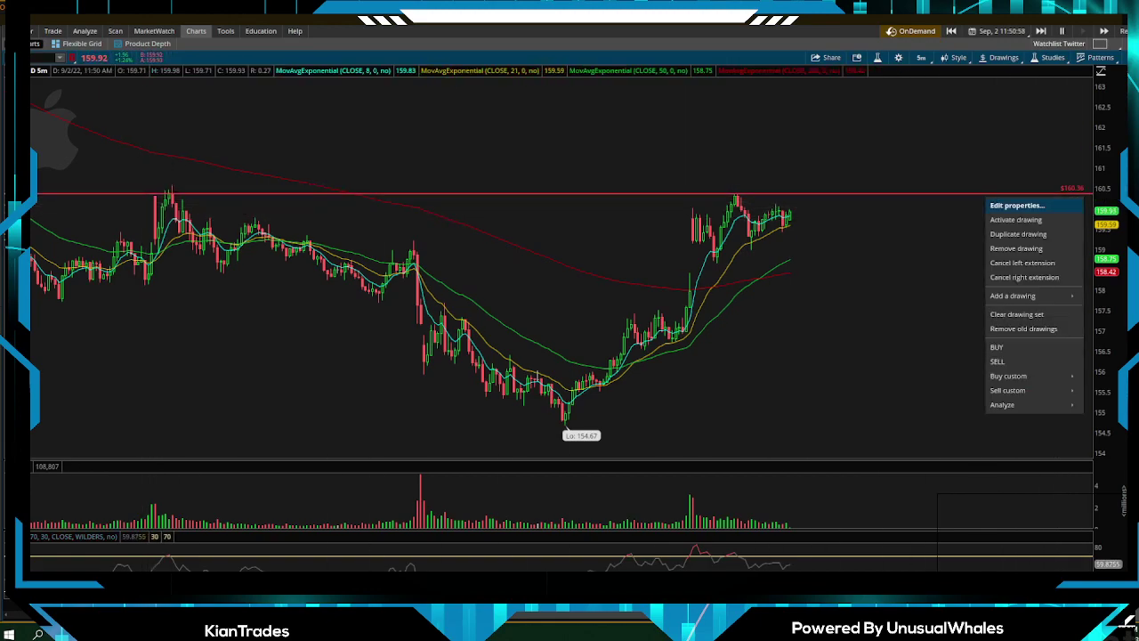
pyautogui.click(1015, 206)
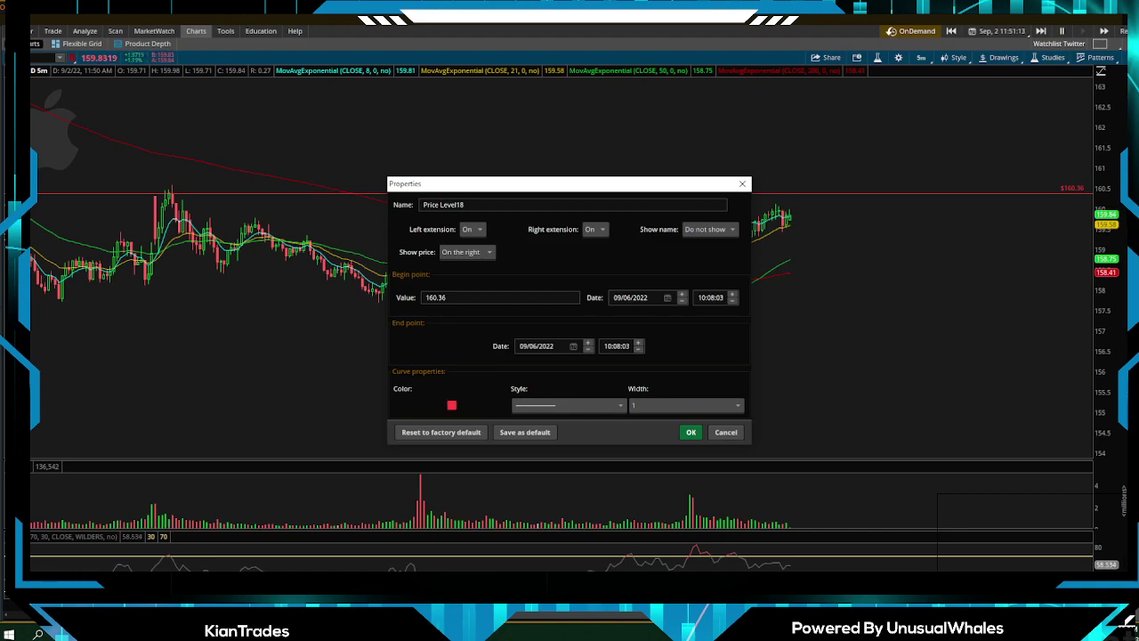
pyautogui.click(690, 432)
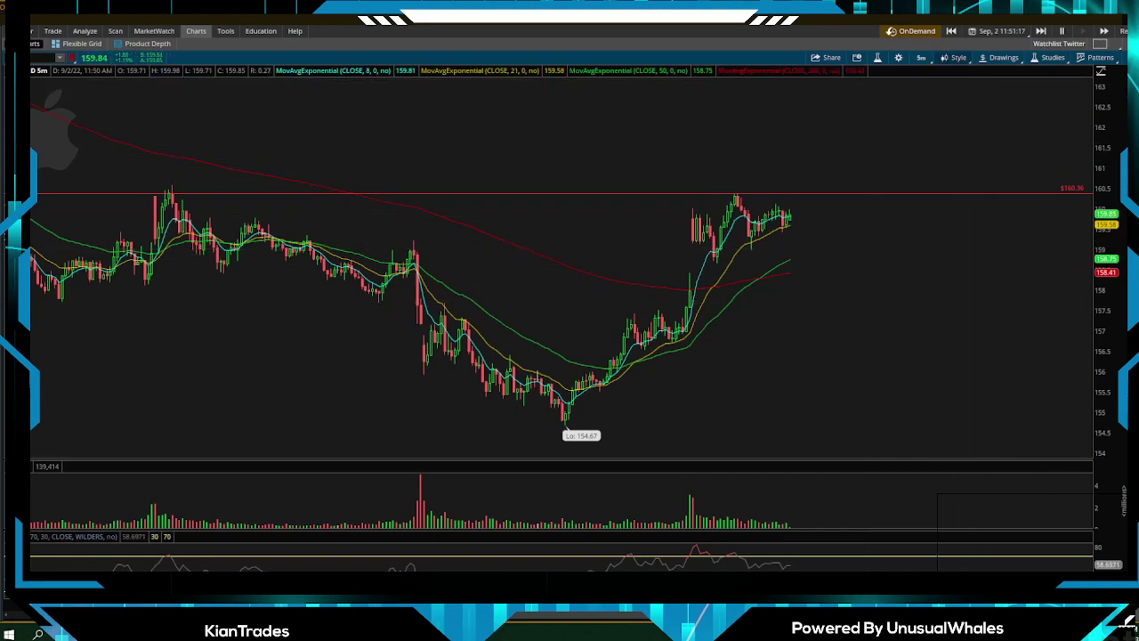
# Review the chart mode, chart type and price type choices among the AAPL chart's style options.
pyautogui.click(953, 57)
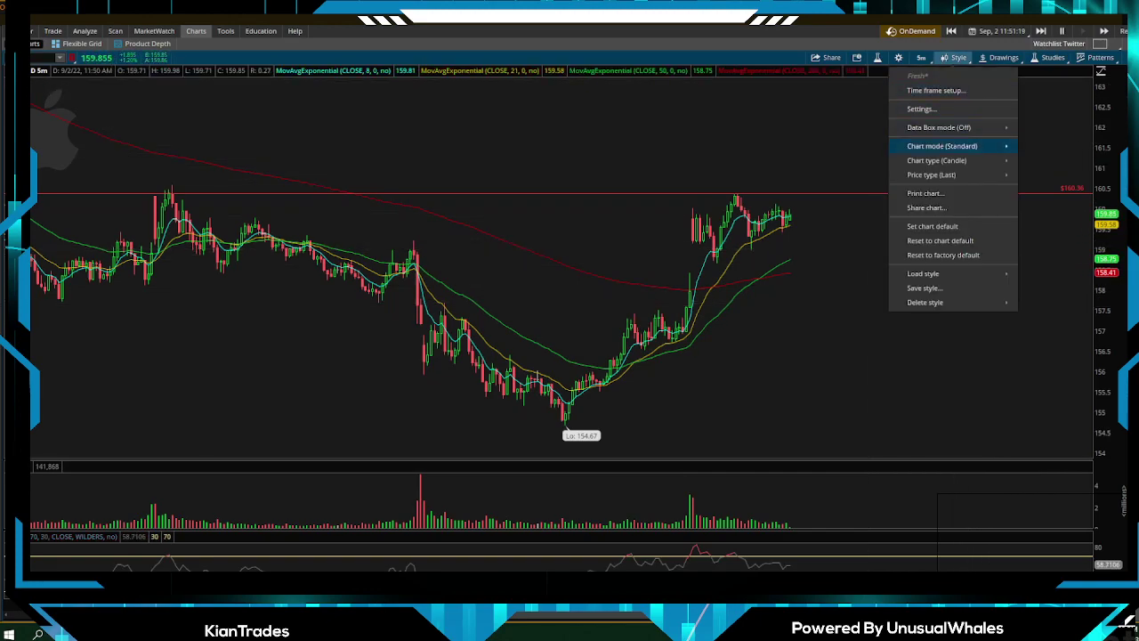
pyautogui.moveTo(943, 161)
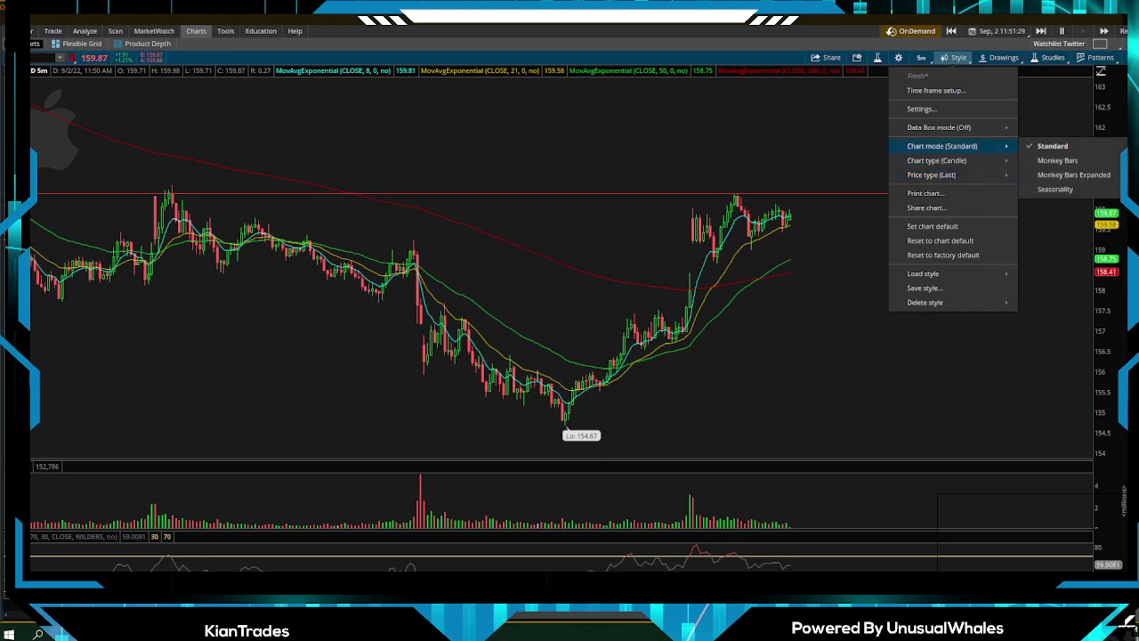
pyautogui.click(784, 185)
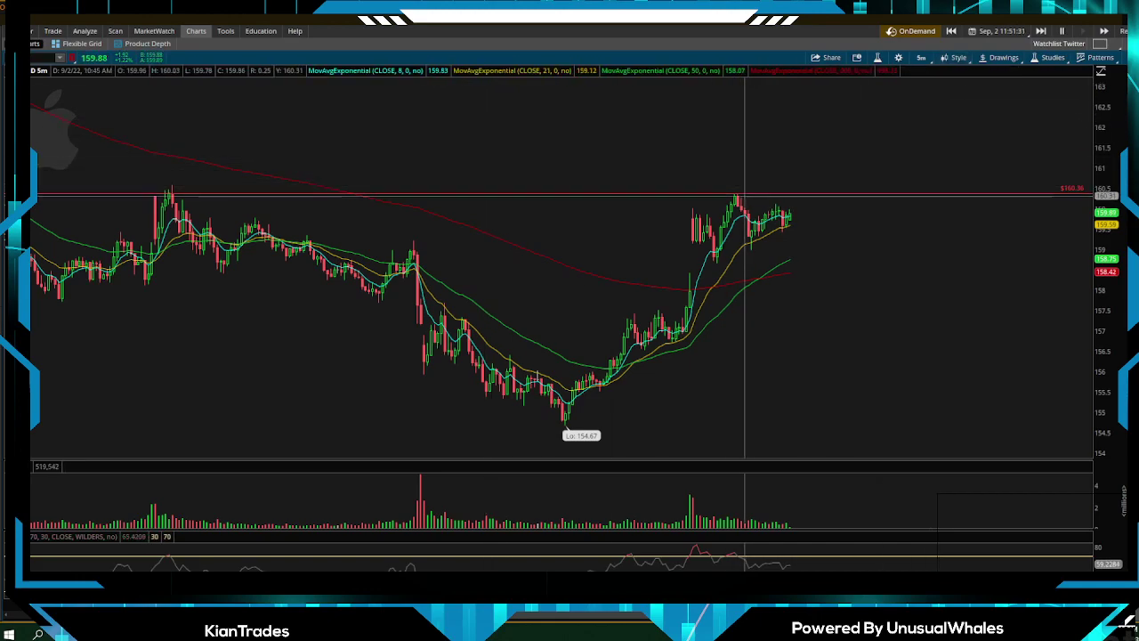
pyautogui.moveTo(757, 247); pyautogui.dragTo(737, 244)
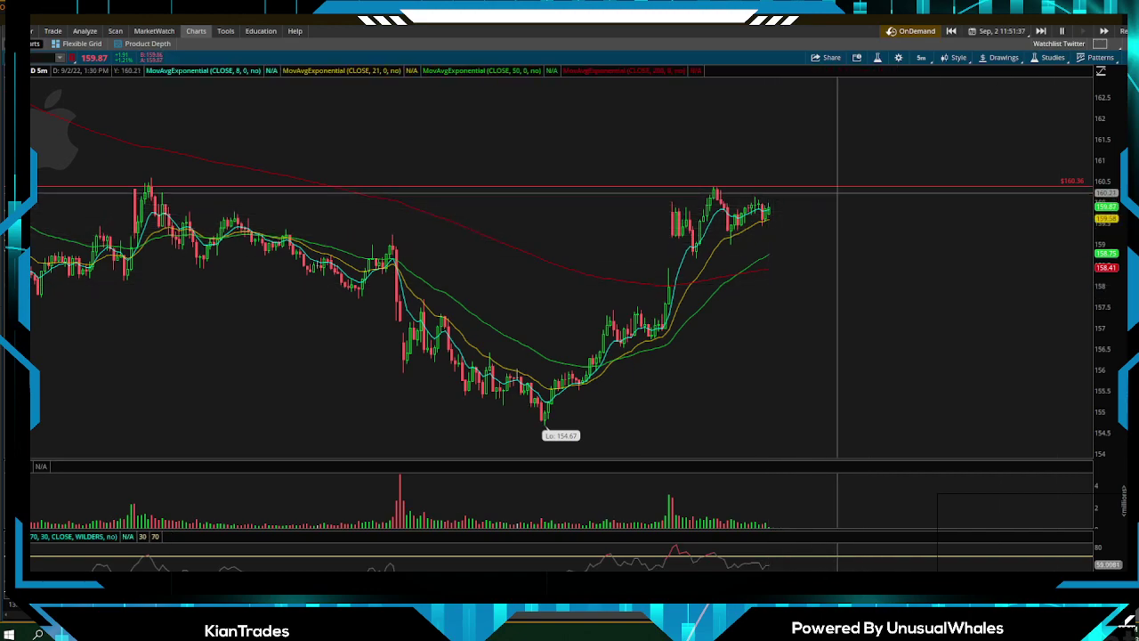
pyautogui.scroll(-2, 774, 210)
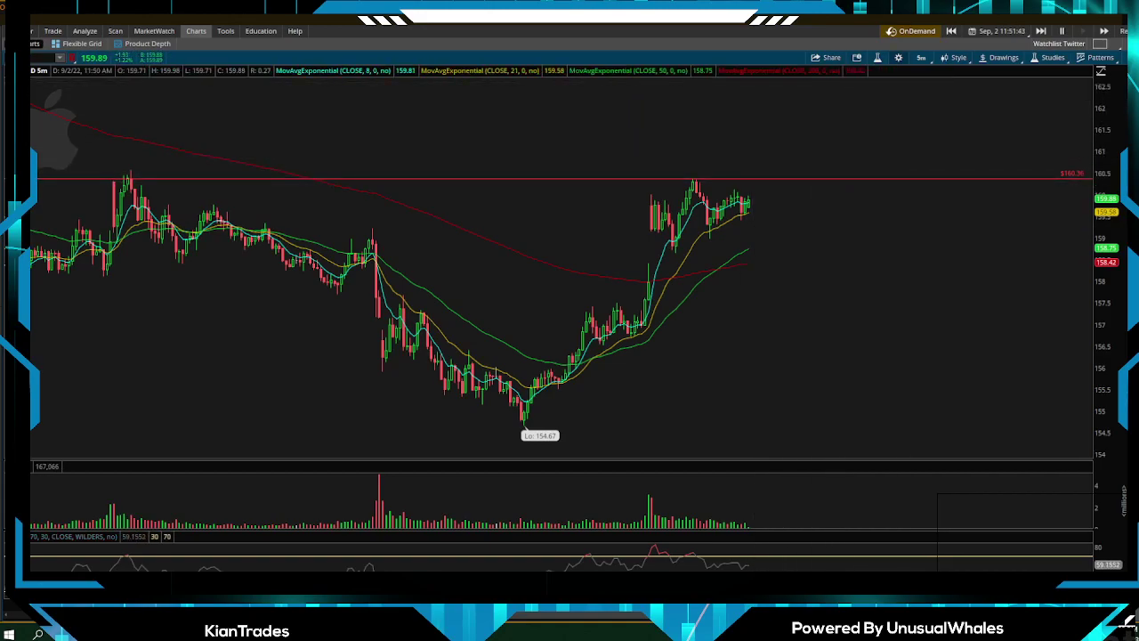
# Examine the general, price axis, time axis, appearance, equities and options pages of the chart settings.
pyautogui.click(897, 57)
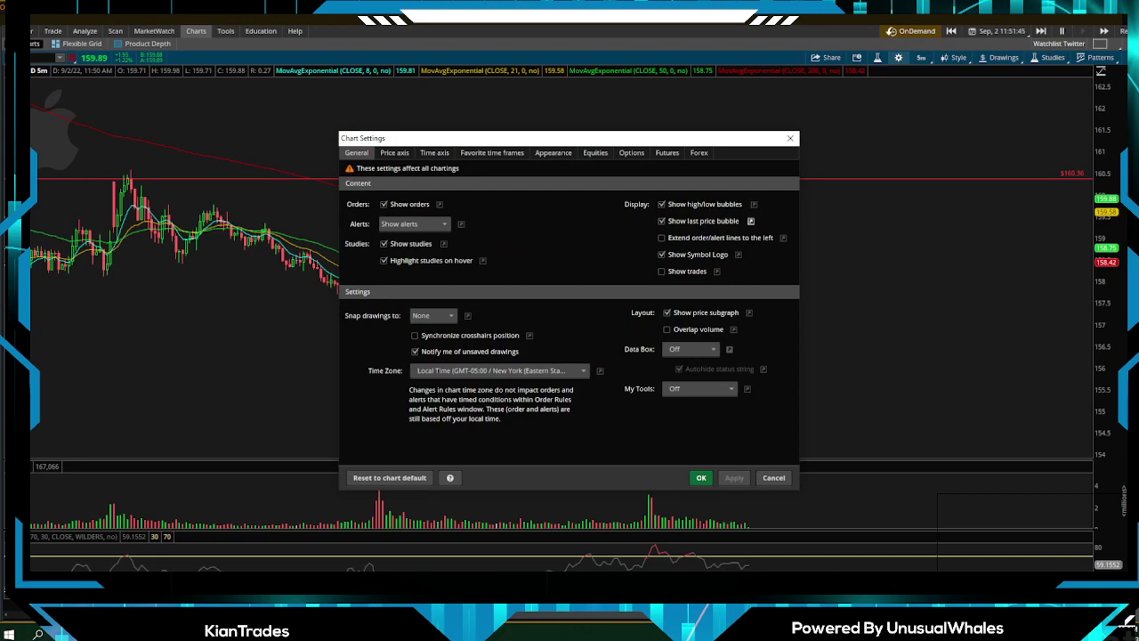
pyautogui.click(434, 152)
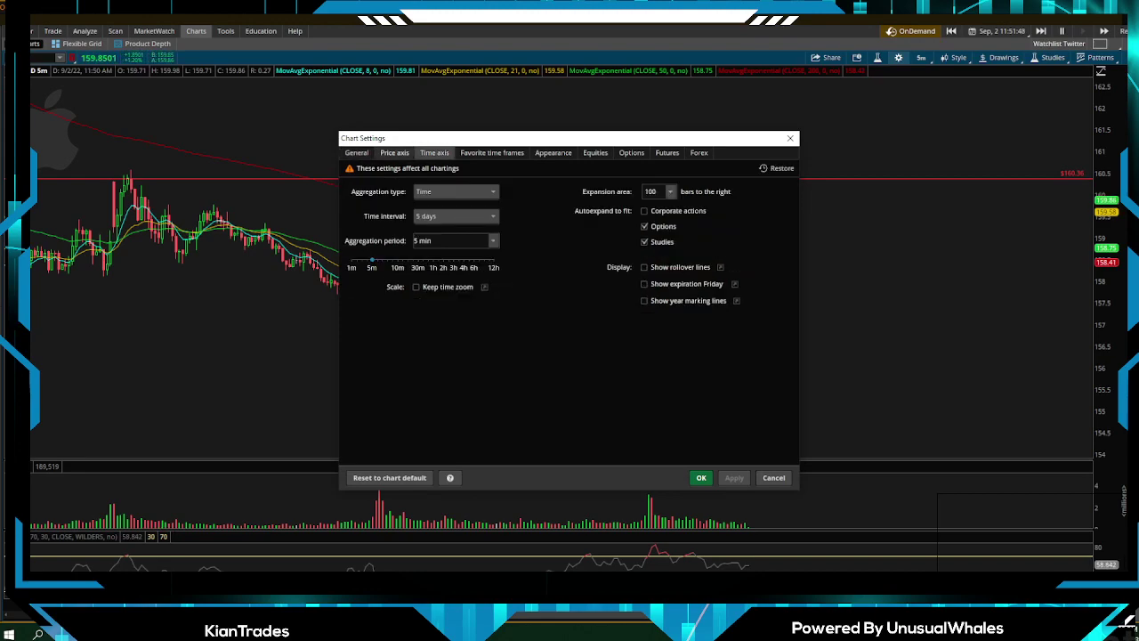
pyautogui.click(395, 152)
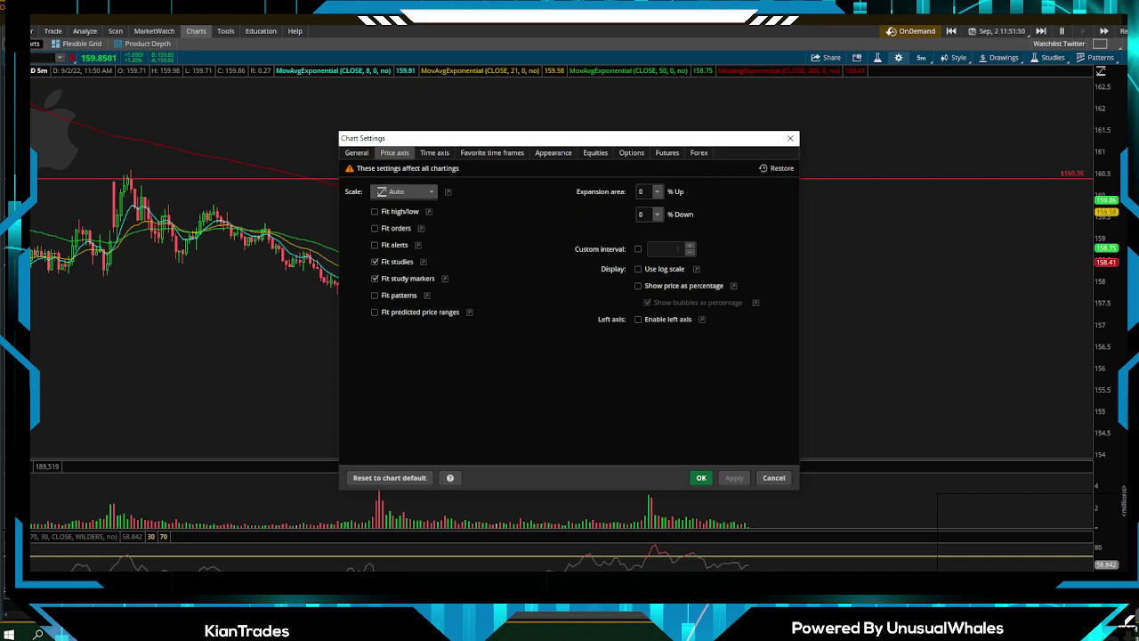
pyautogui.click(492, 152)
pyautogui.click(553, 152)
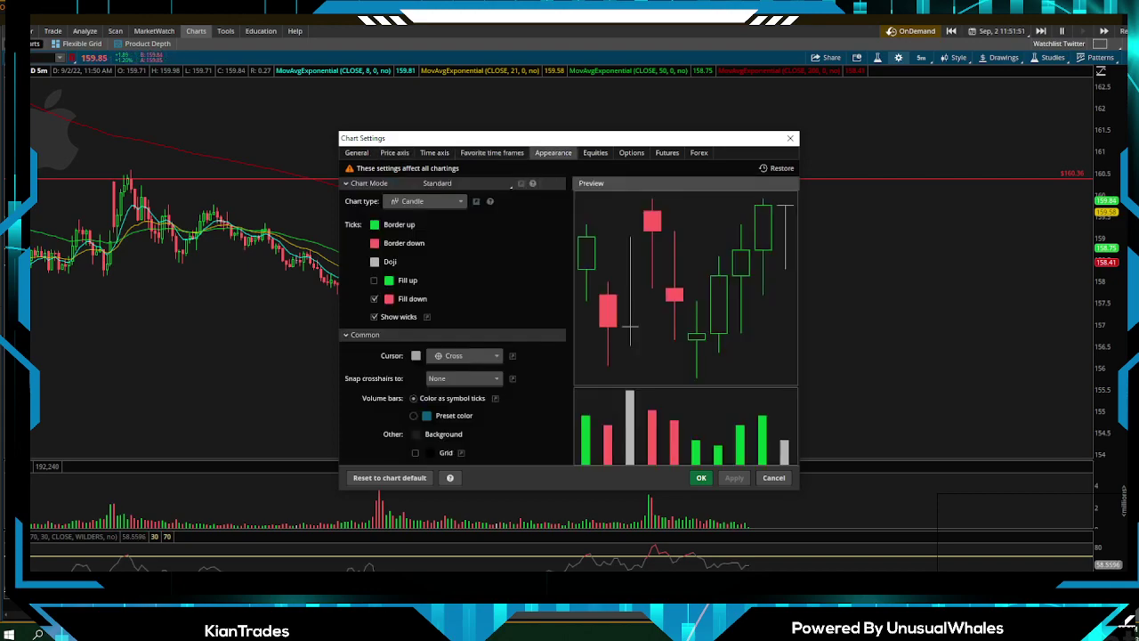
pyautogui.click(595, 152)
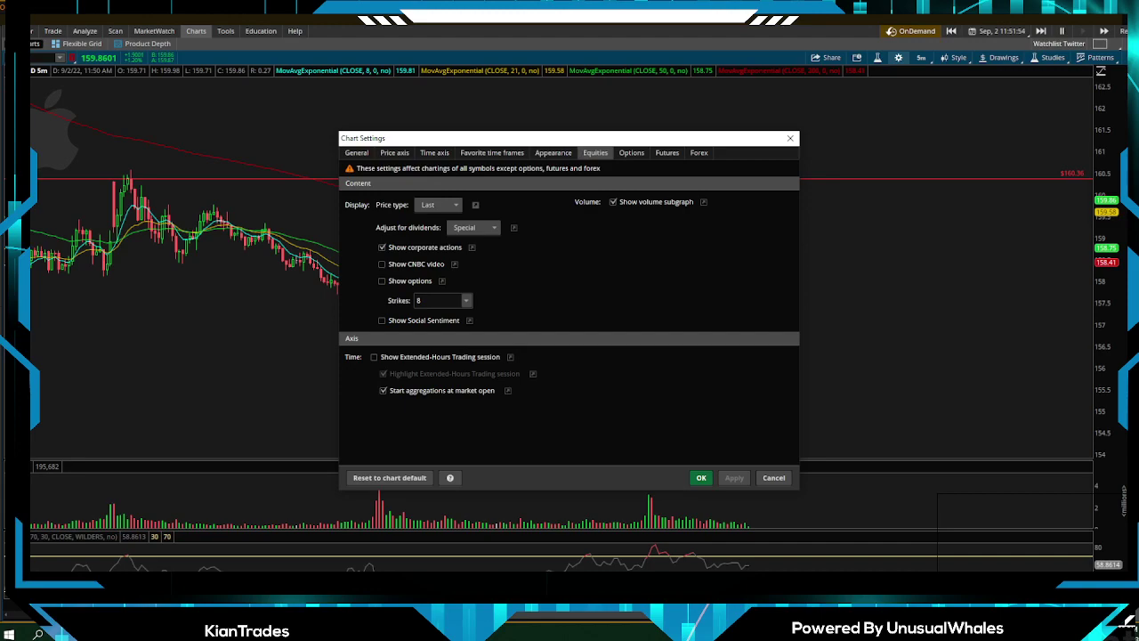
pyautogui.click(631, 153)
pyautogui.click(394, 152)
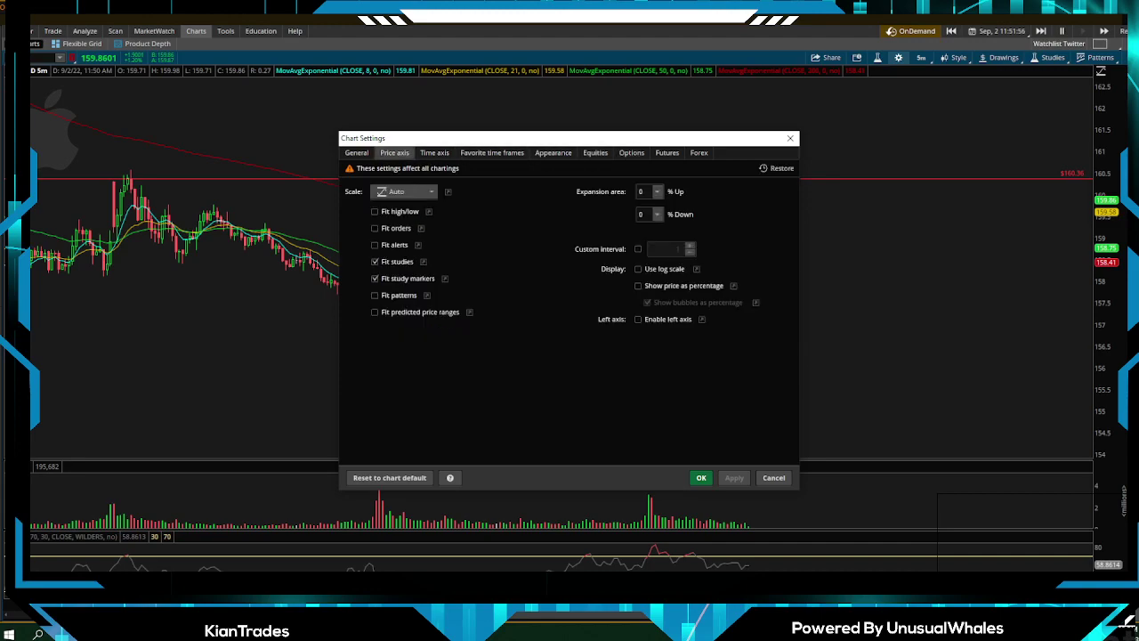
pyautogui.click(356, 152)
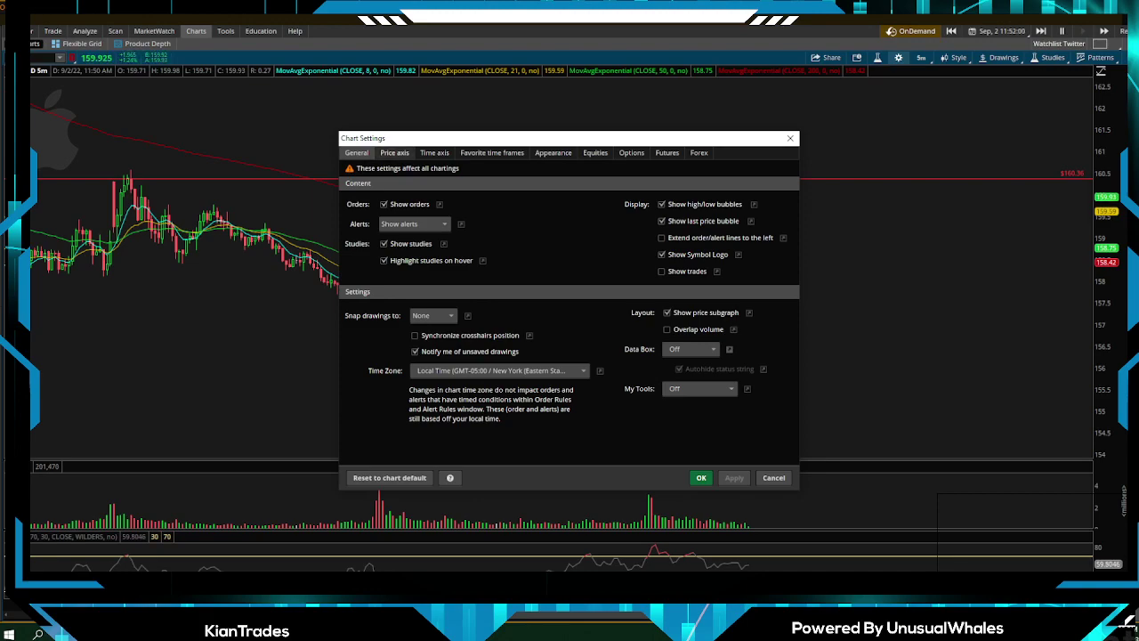
pyautogui.click(394, 152)
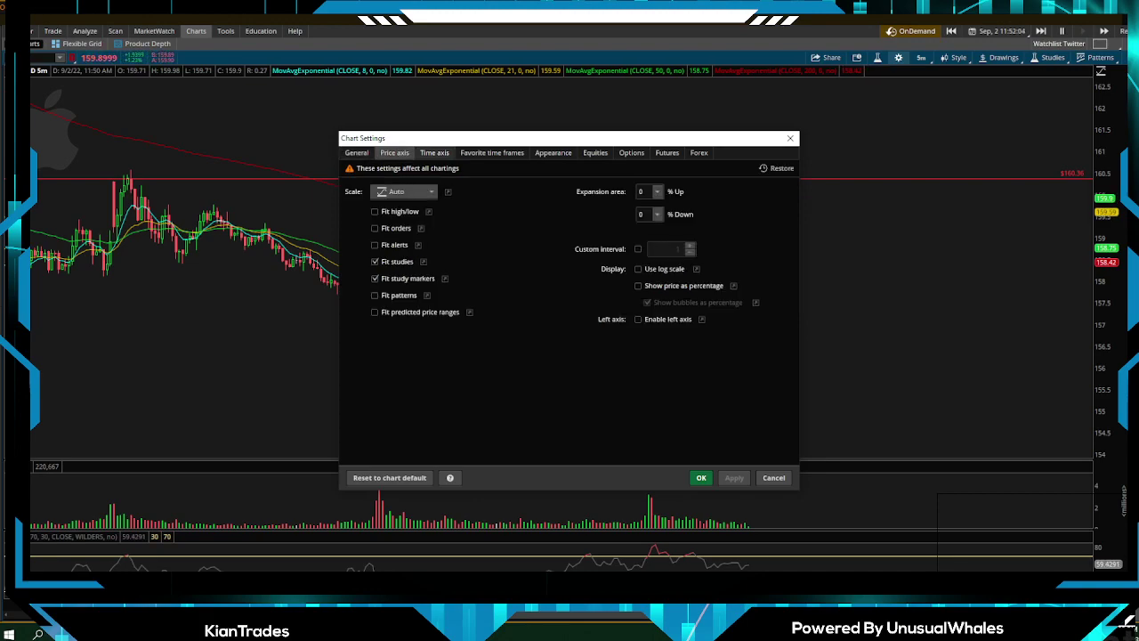
pyautogui.click(434, 153)
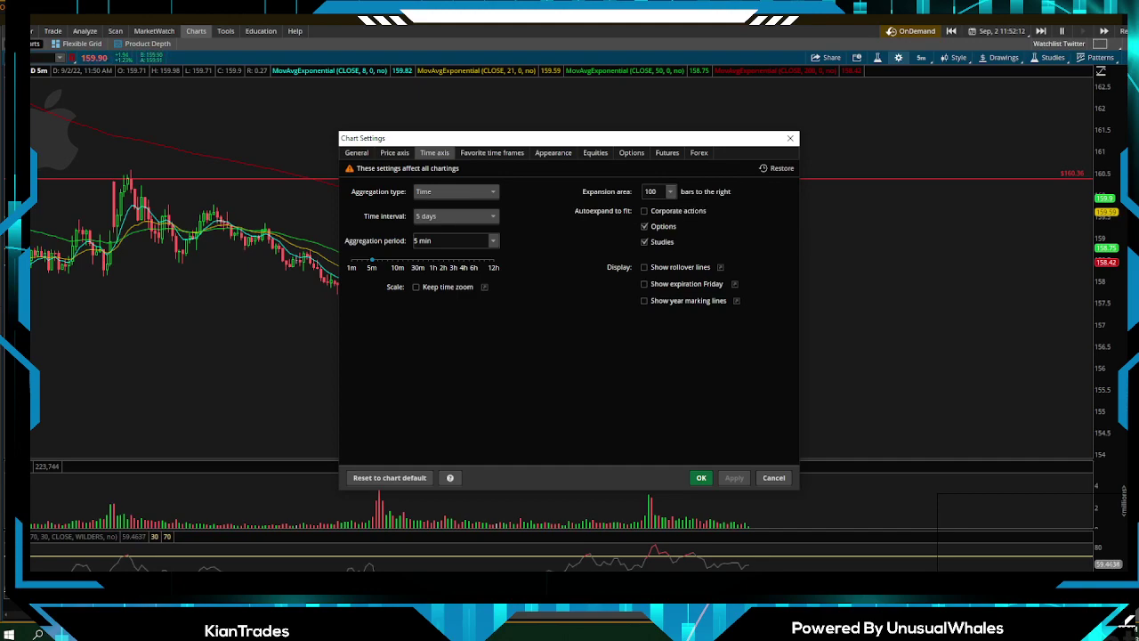
pyautogui.click(701, 477)
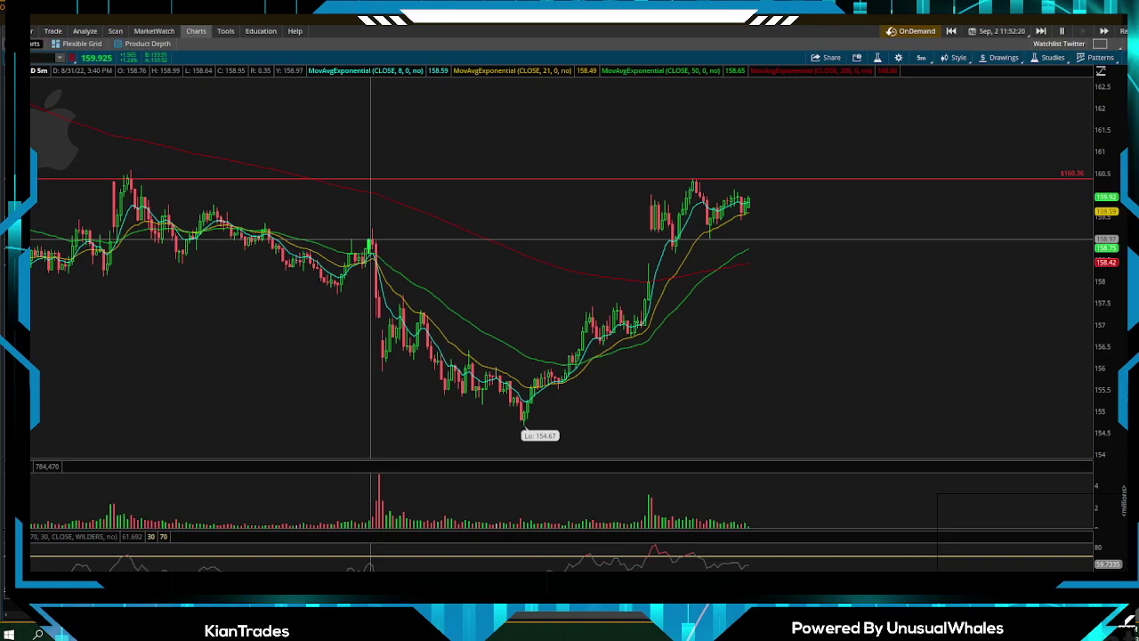
# Load SPY on the Trade page and expand its 2 SEP 22 weekly option chain around the 405 strike.
pyautogui.click(52, 30)
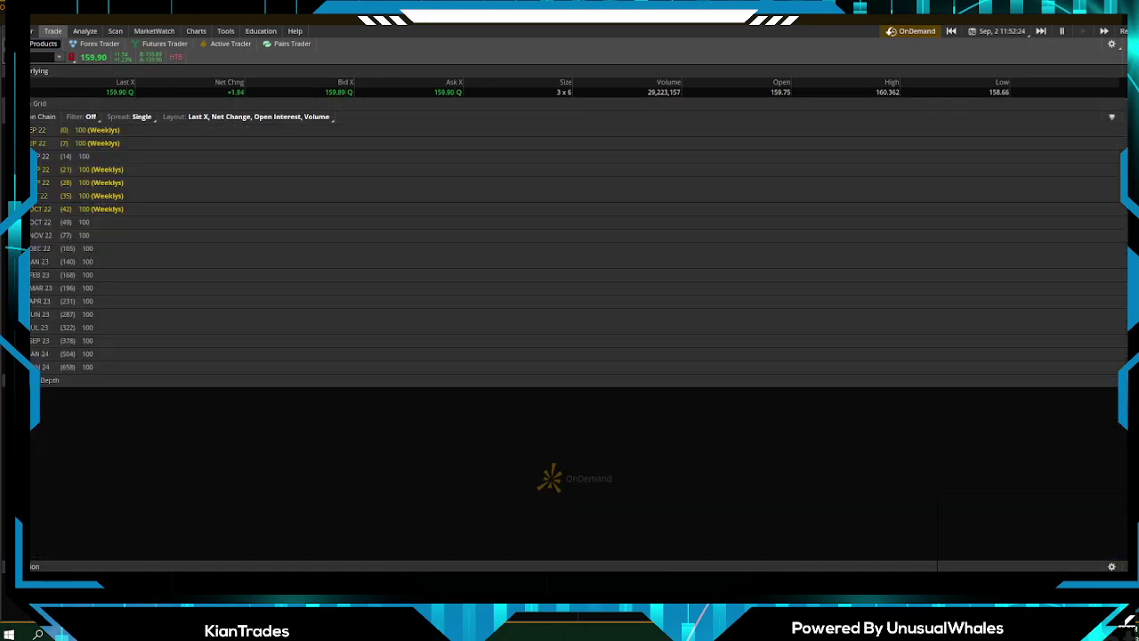
pyautogui.write('[')
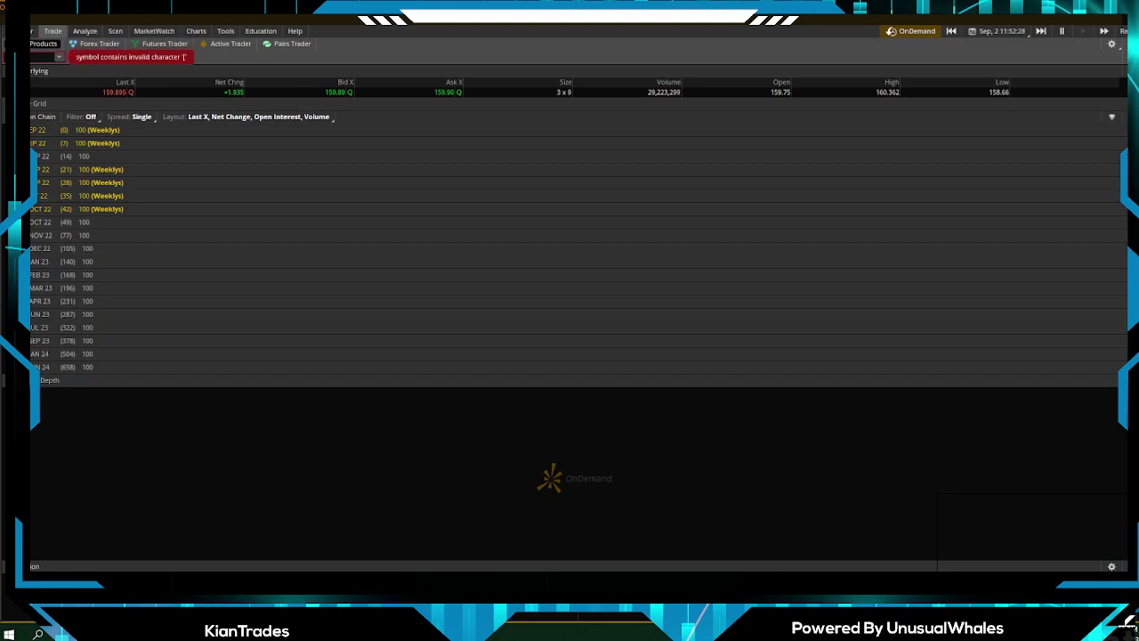
pyautogui.press('Return')
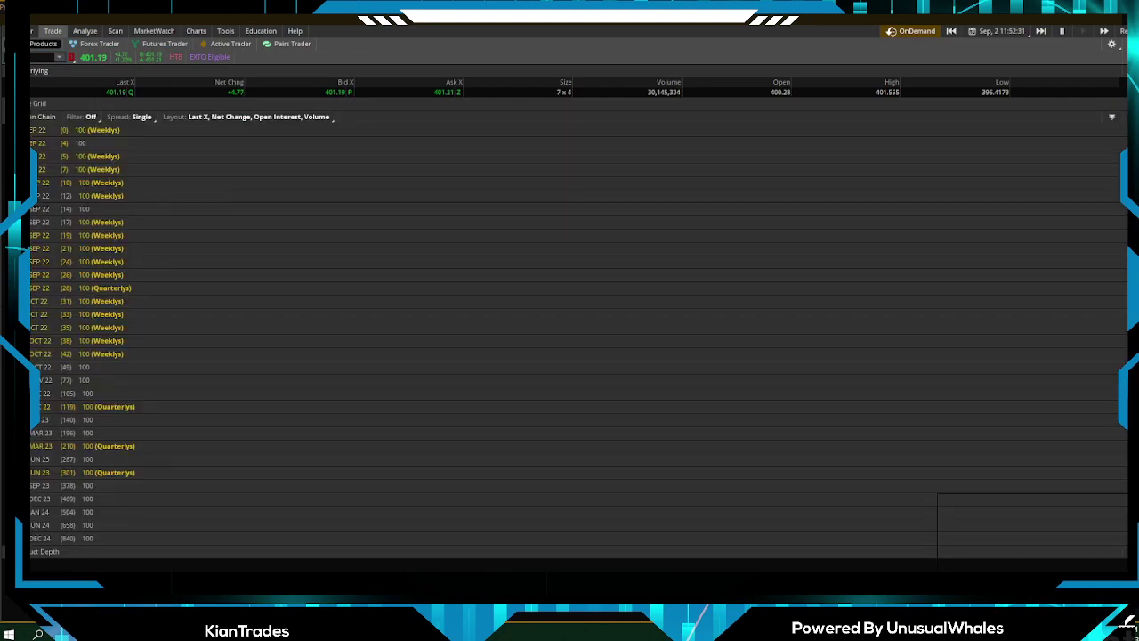
pyautogui.click(46, 130)
pyautogui.scroll(-10, 571, 290)
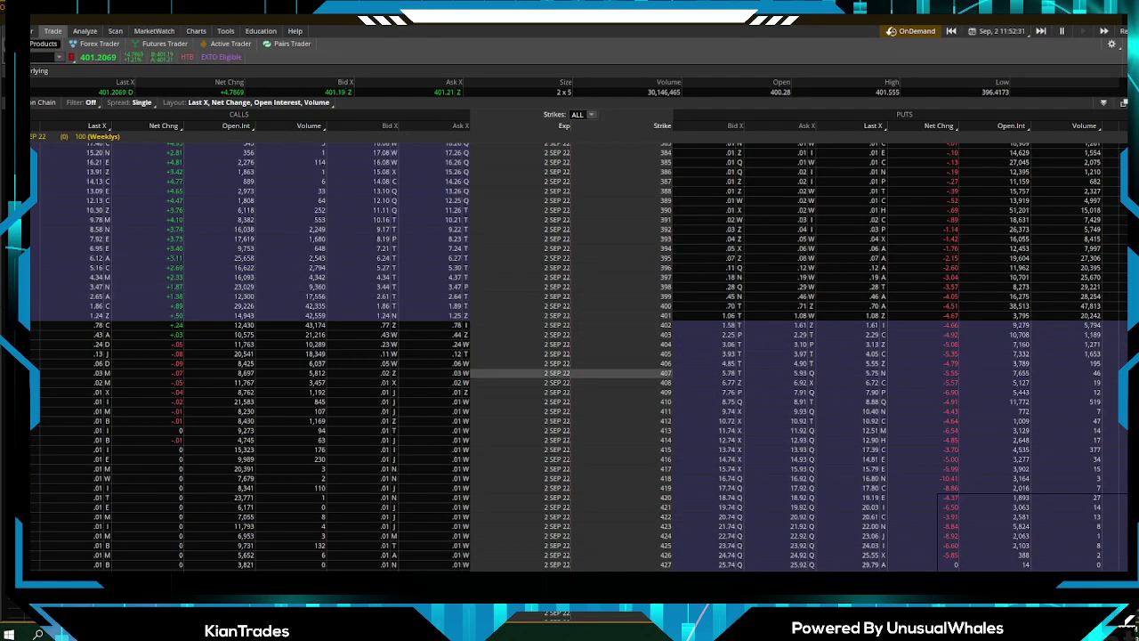
# Buy 10 SPY 2 SEP 22 405 calls with a day limit order at .12.
pyautogui.rightClick(367, 355)
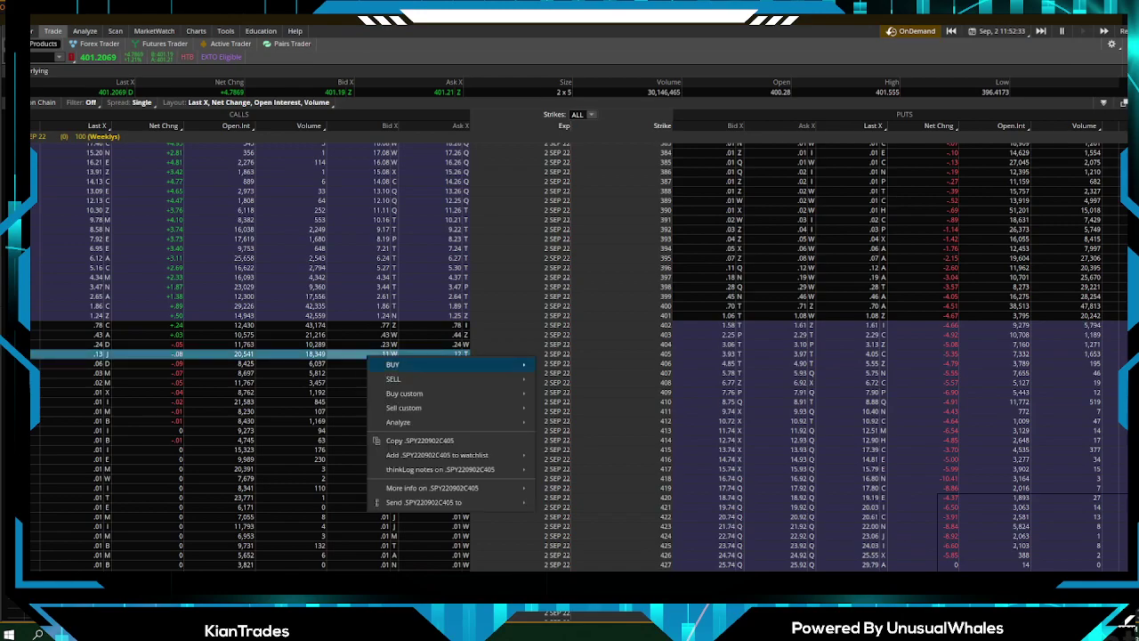
pyautogui.moveTo(419, 365)
pyautogui.click(550, 365)
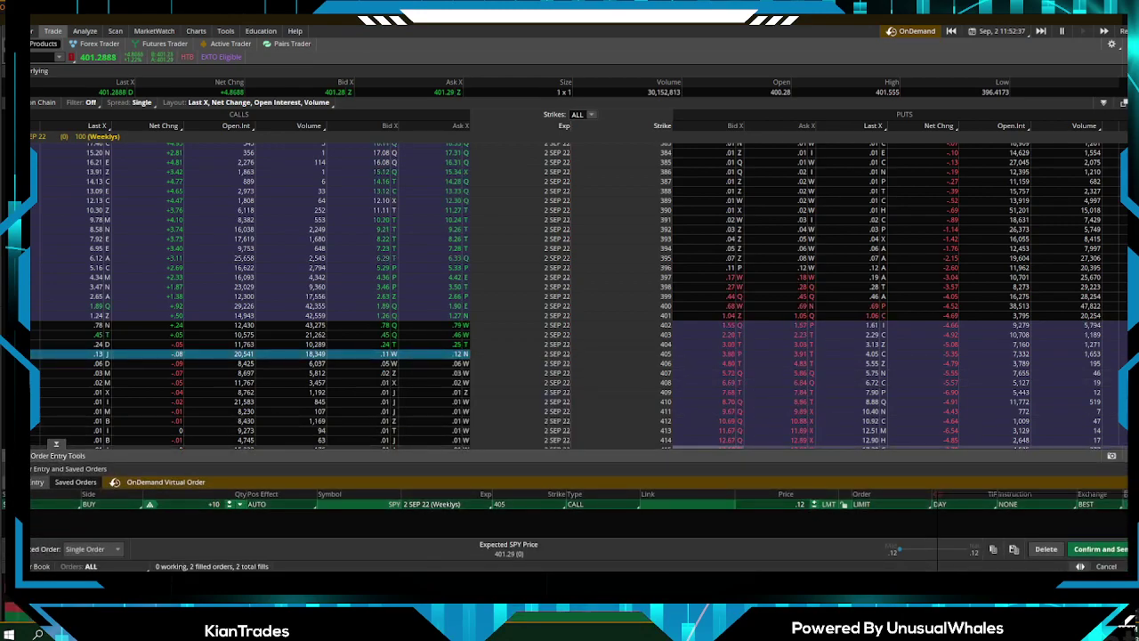
pyautogui.click(1100, 549)
pyautogui.click(1104, 541)
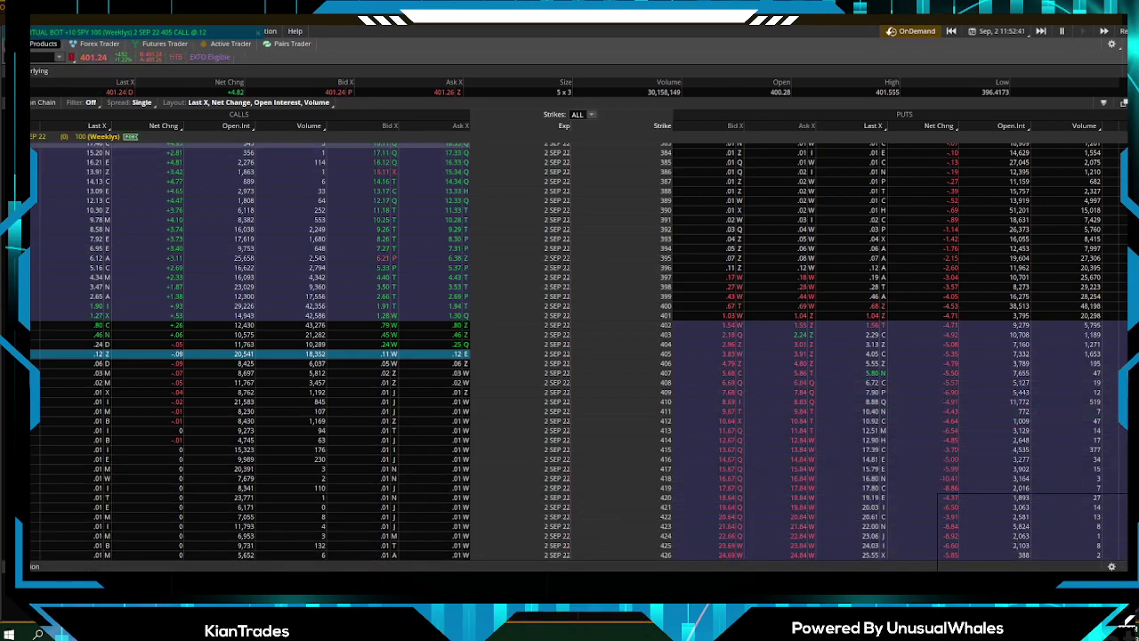
# Close the SPY 405 call position by selling all 10 contracts with a day limit order at .11.
pyautogui.rightClick(131, 137)
pyautogui.moveTo(183, 148)
pyautogui.click(290, 147)
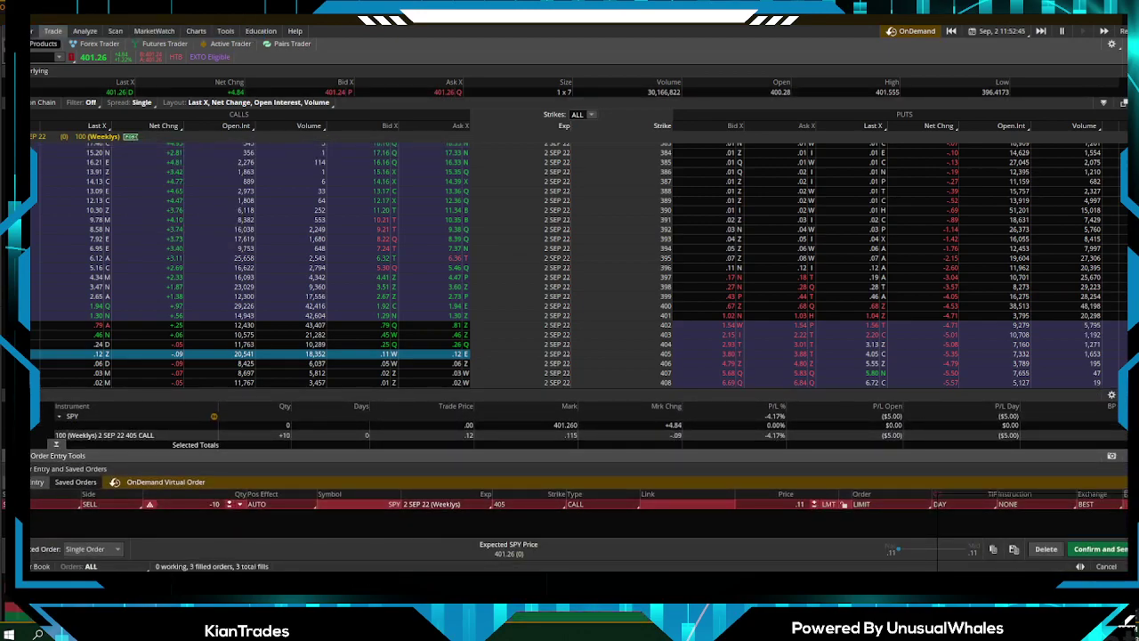
pyautogui.click(1100, 548)
pyautogui.click(1103, 541)
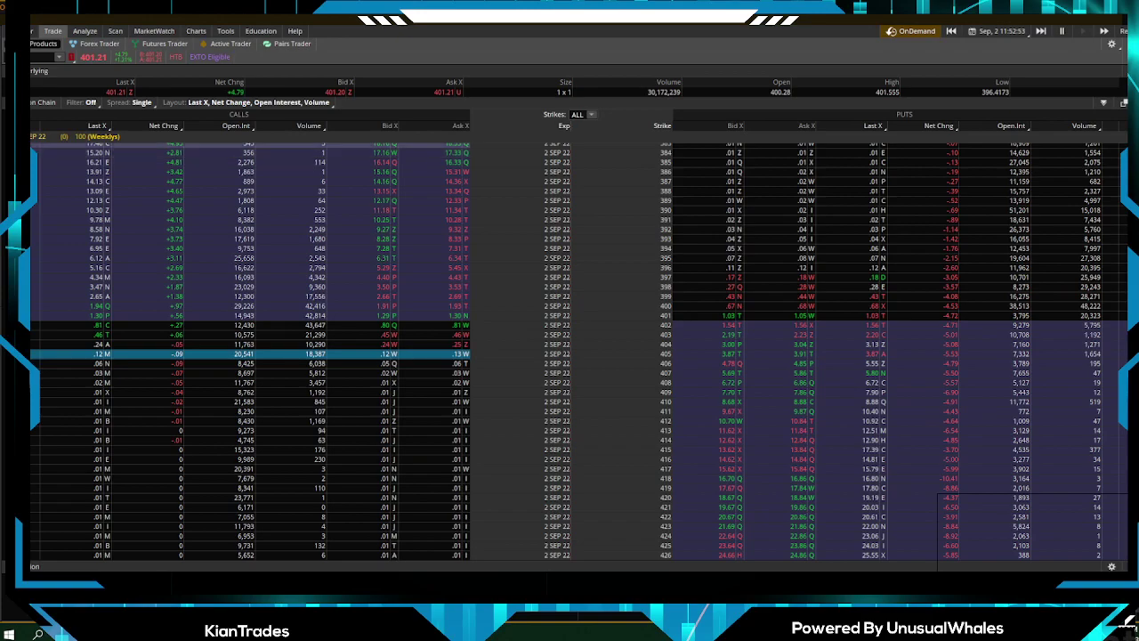
# Collapse the 2 SEP 22 chain and look over the calls and puts of the 6 SEP 22 expiration.
pyautogui.click(64, 136)
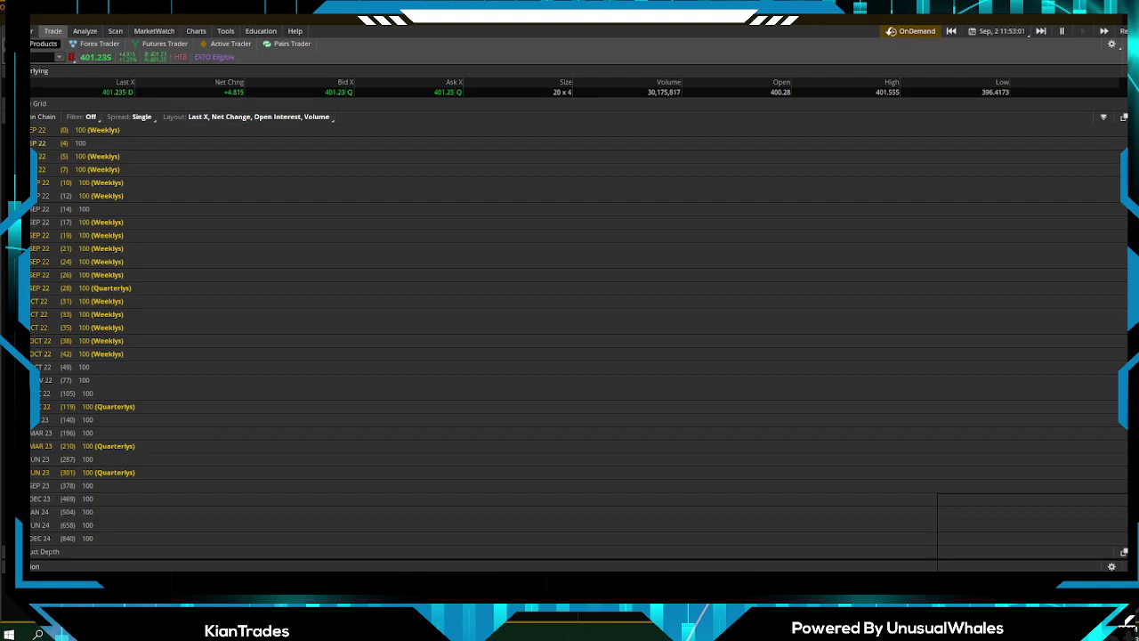
pyautogui.click(42, 144)
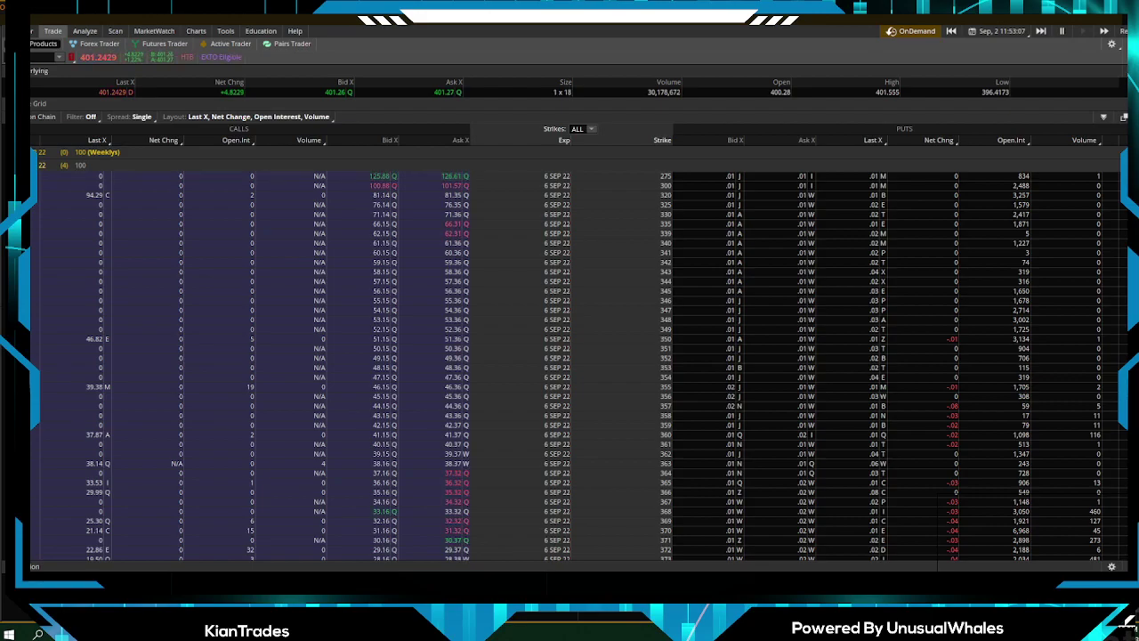
pyautogui.click(80, 165)
# Examine the columns available for customizing the option chain's layout, including open interest, probability and Greeks.
pyautogui.click(246, 116)
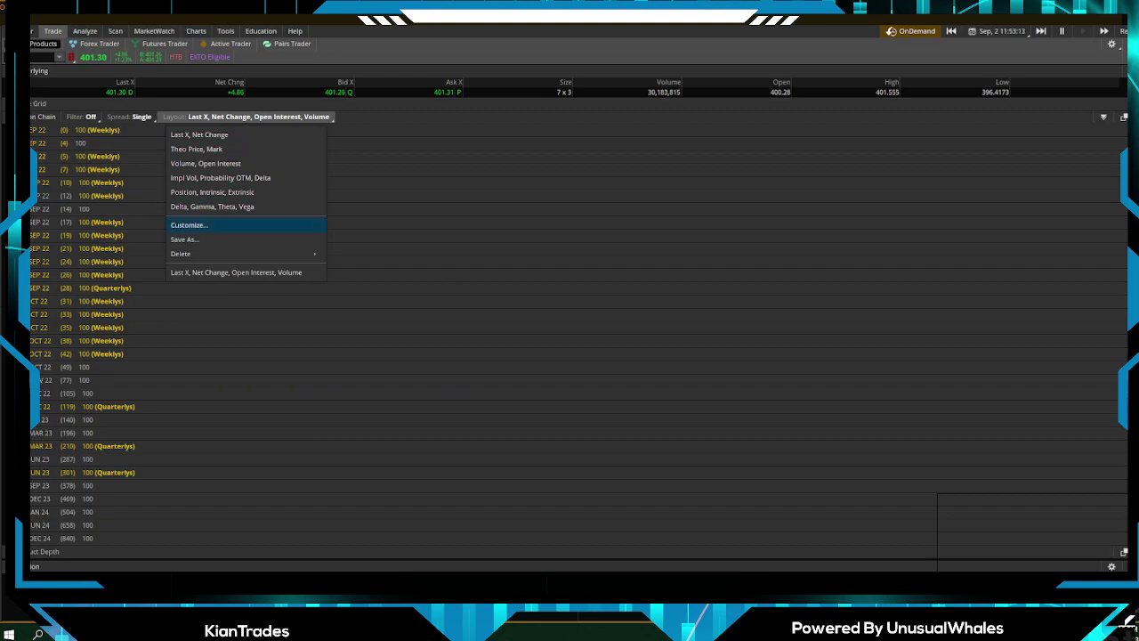
pyautogui.click(189, 225)
pyautogui.scroll(-10, 240, 258)
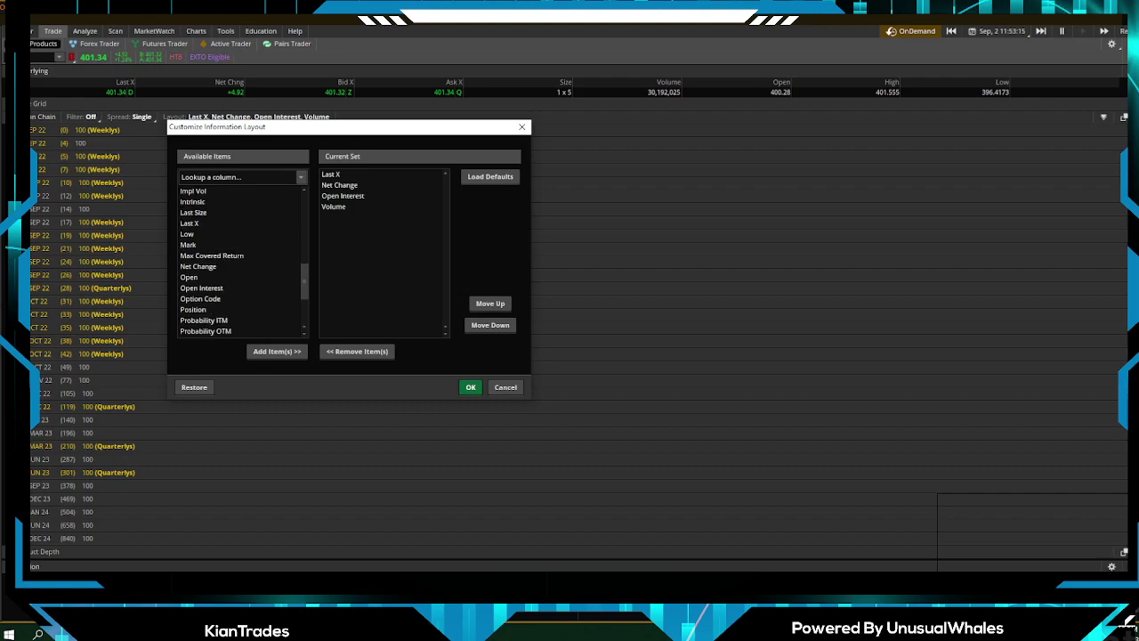
pyautogui.click(301, 177)
pyautogui.click(240, 277)
pyautogui.scroll(-3, 240, 267)
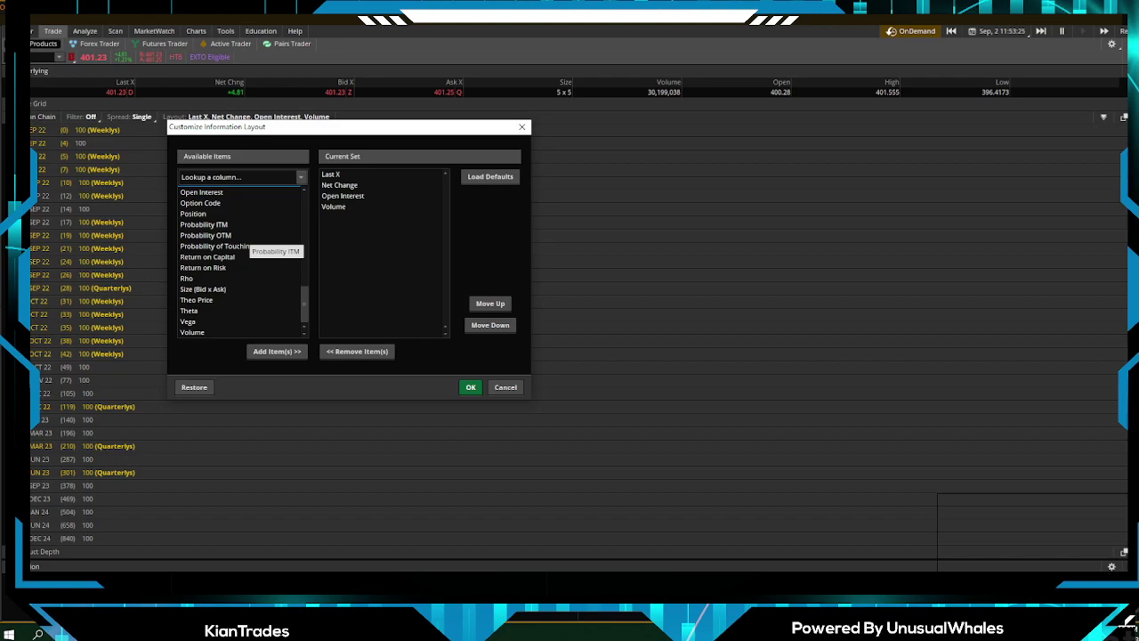
pyautogui.click(470, 386)
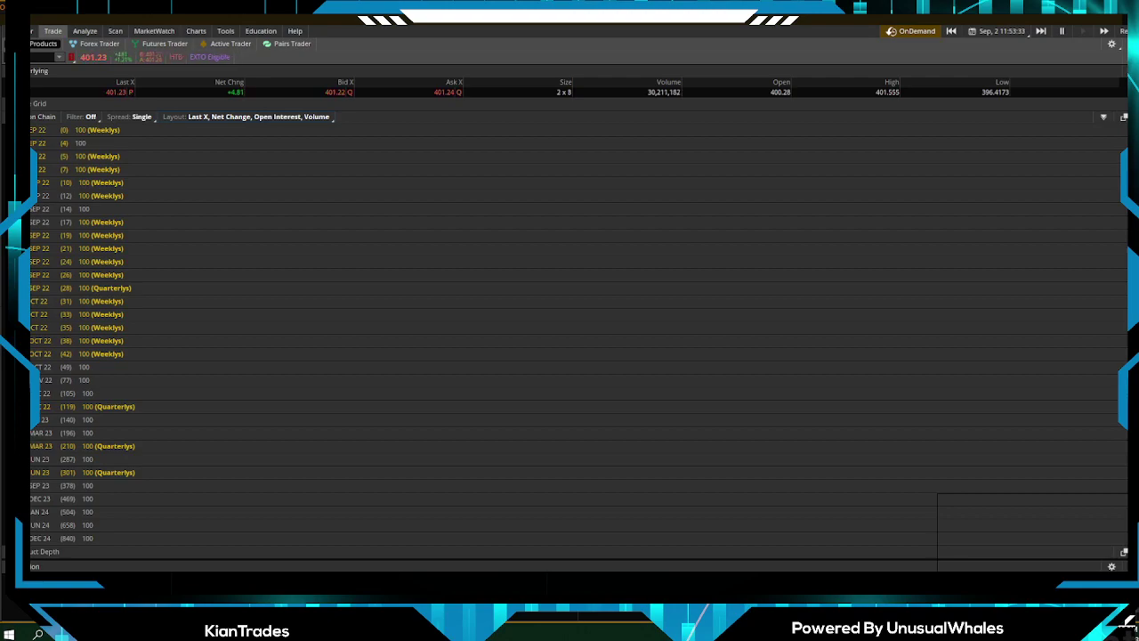
# Look at the Tools page and browse the learning paths and recommended lessons on the Education page.
pyautogui.click(226, 31)
pyautogui.moveTo(261, 31)
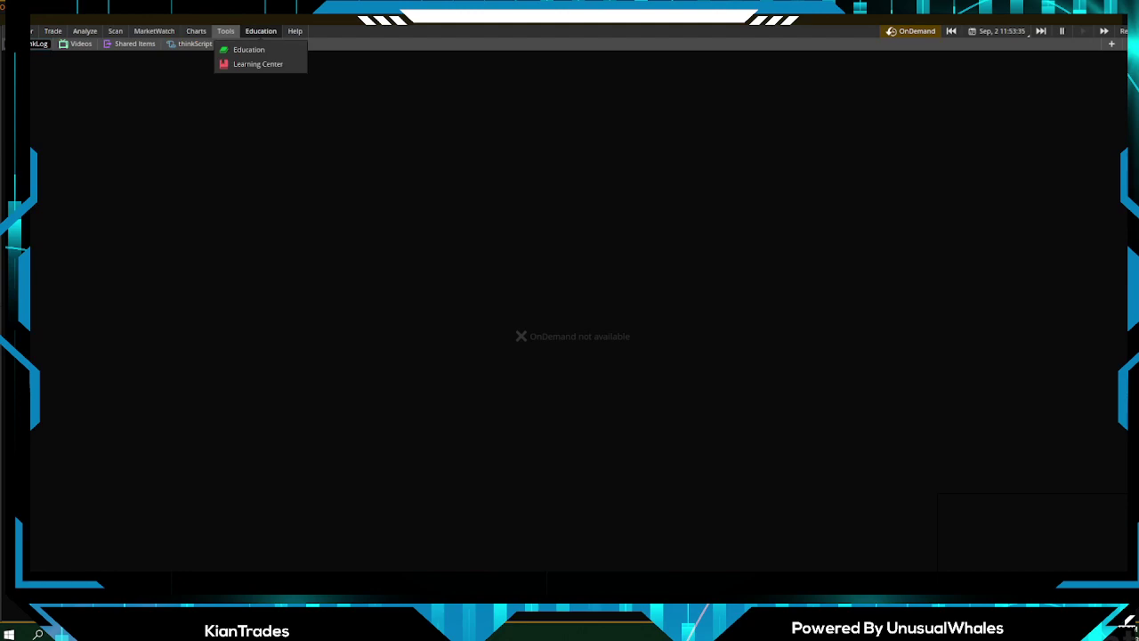
pyautogui.click(260, 31)
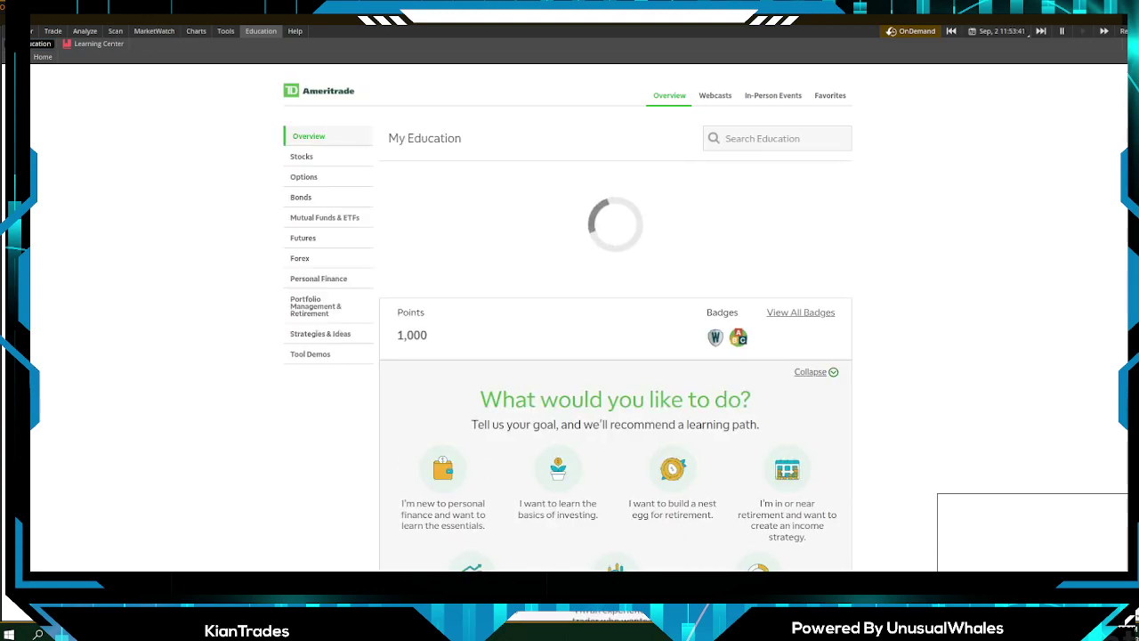
pyautogui.scroll(-2, 614, 320)
pyautogui.scroll(-3, 614, 320)
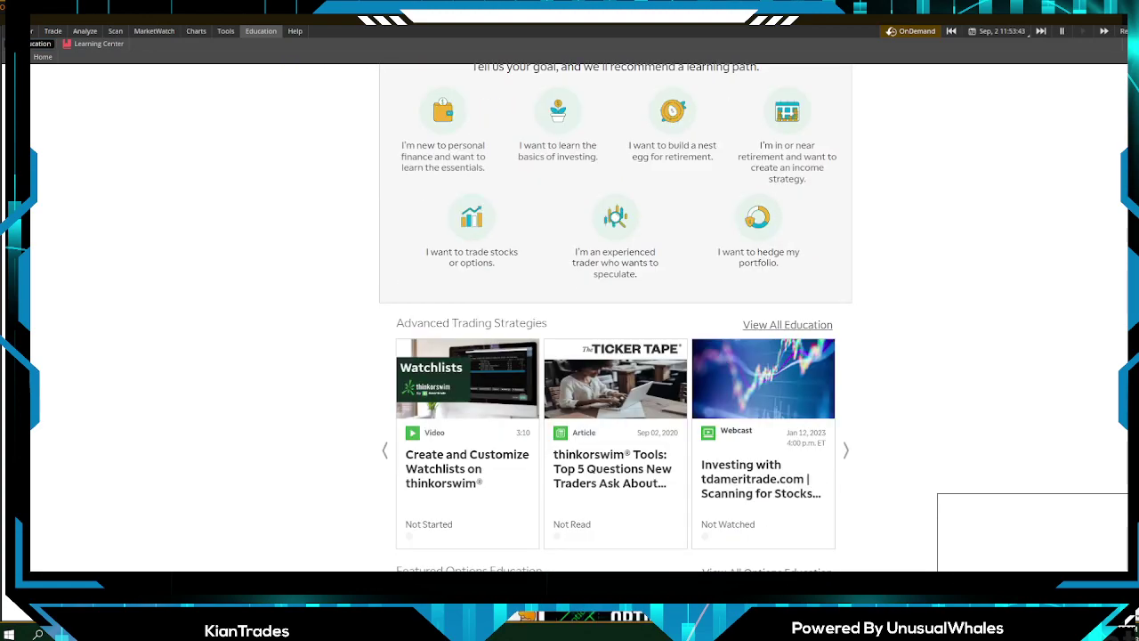
pyautogui.scroll(2, 614, 320)
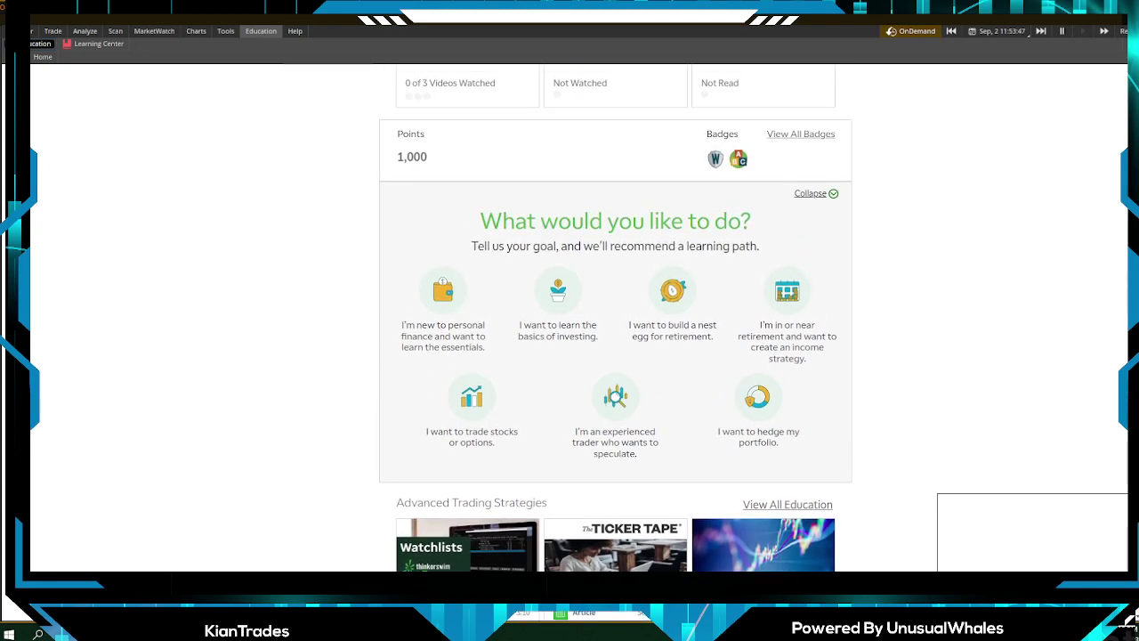
pyautogui.scroll(3, 614, 320)
# Revisit the Tools and Education pages and return to the SPY price chart.
pyautogui.click(225, 30)
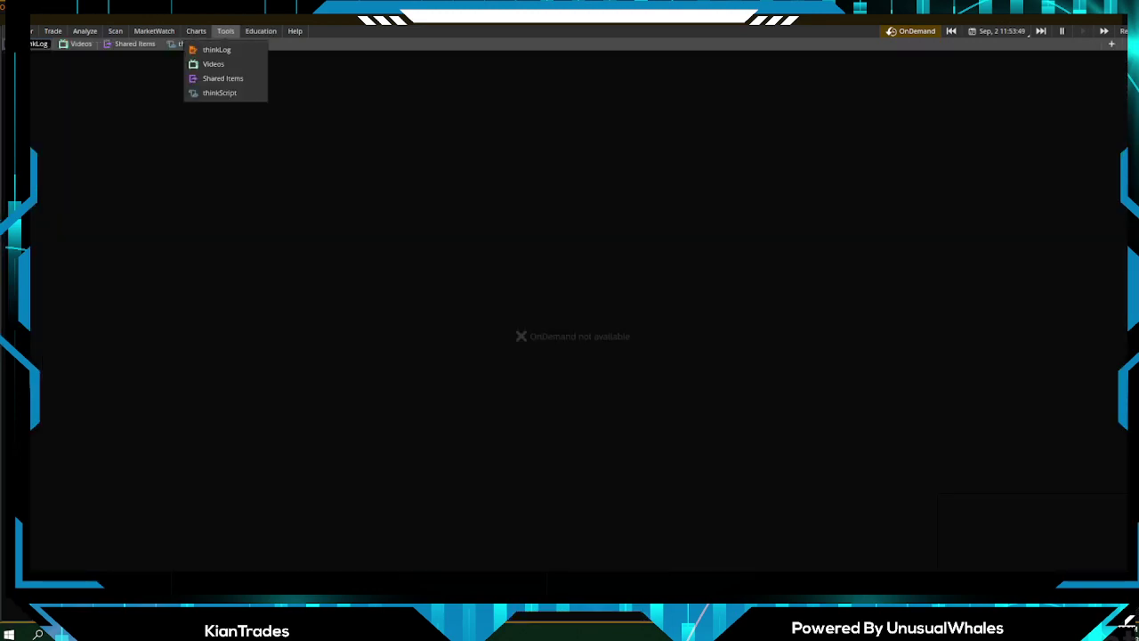
pyautogui.click(196, 31)
pyautogui.click(261, 31)
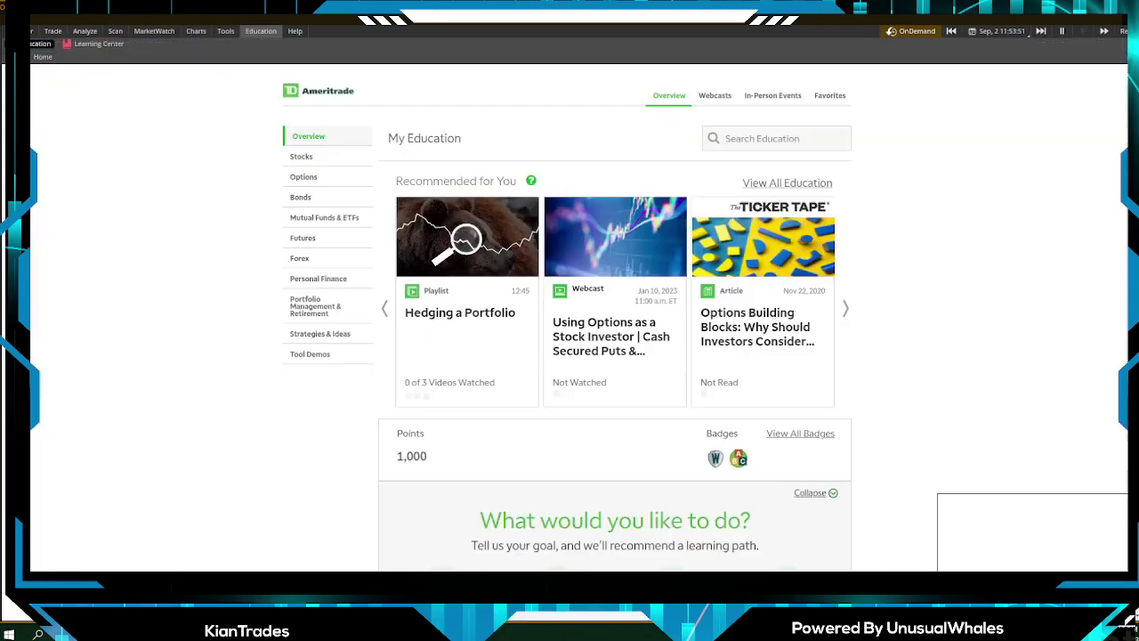
pyautogui.click(196, 30)
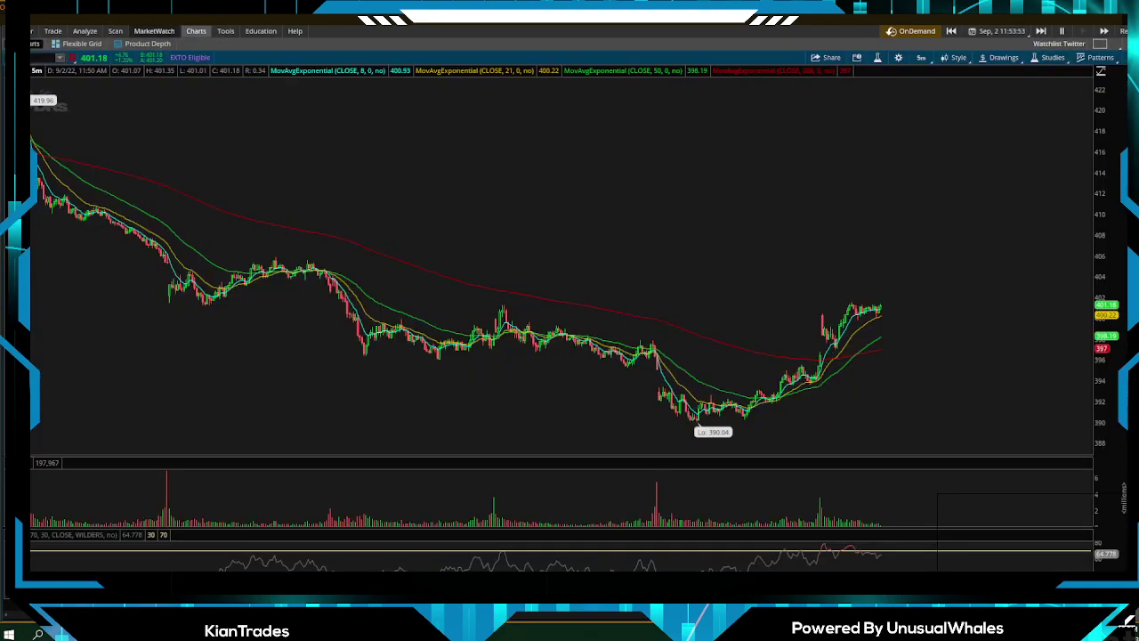